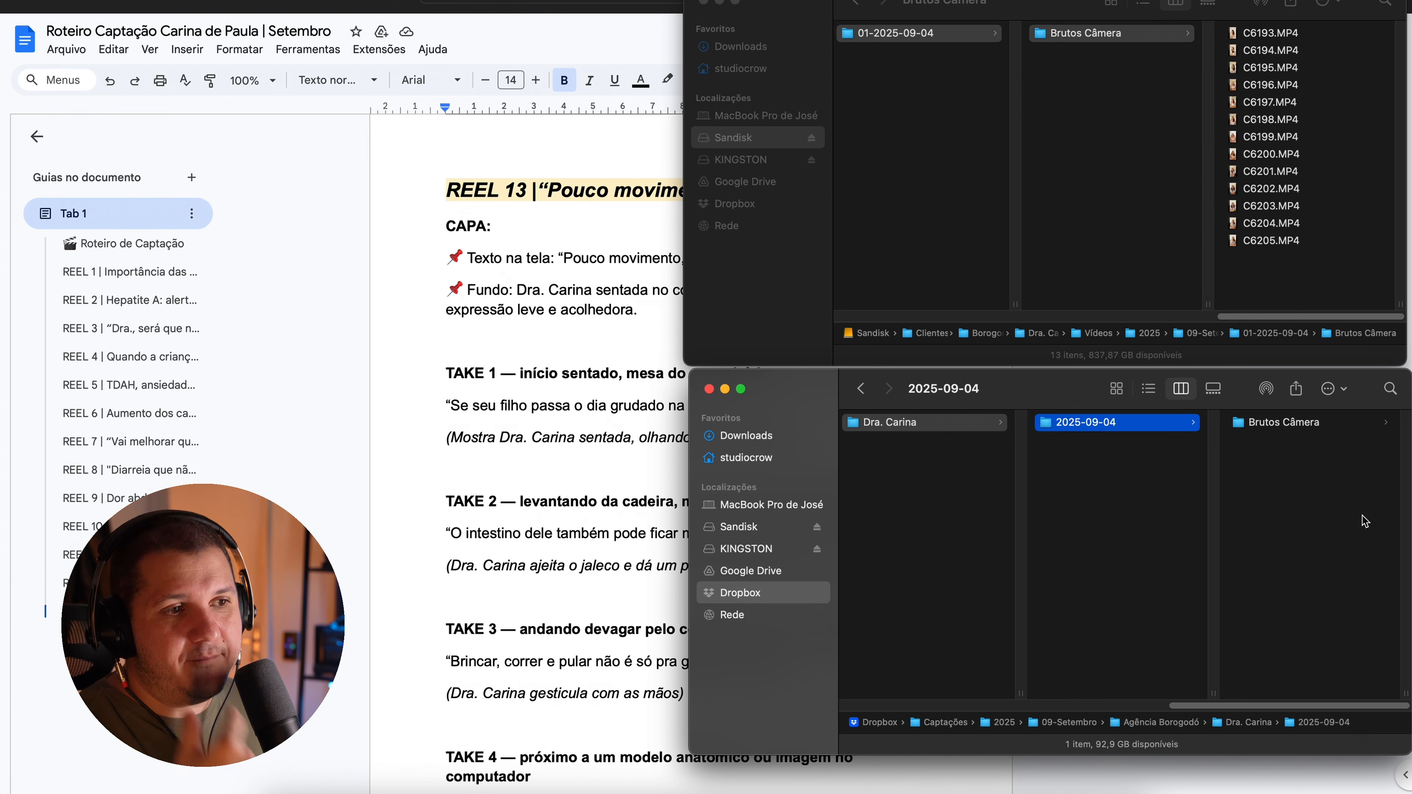
left_click(1086, 186)
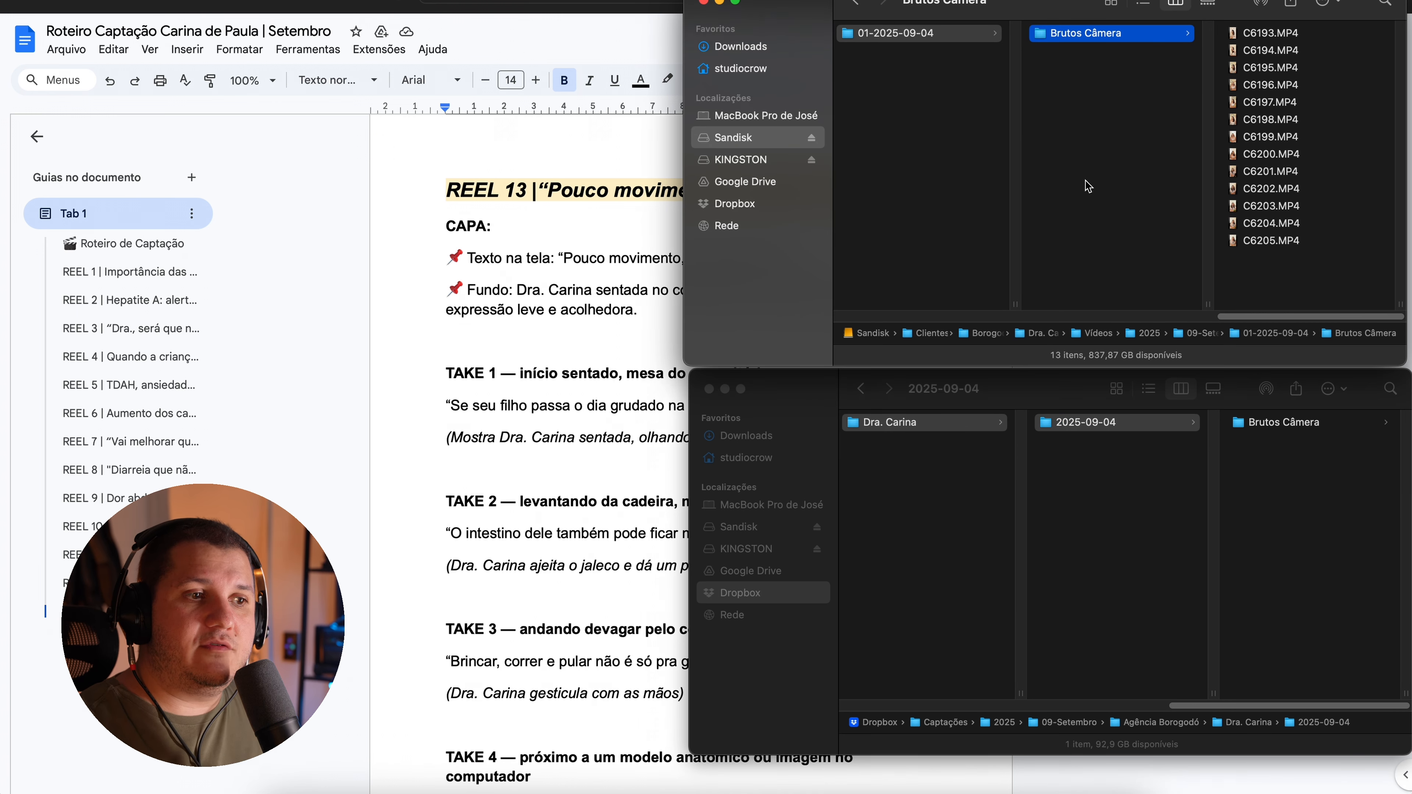
left_click(1149, 152)
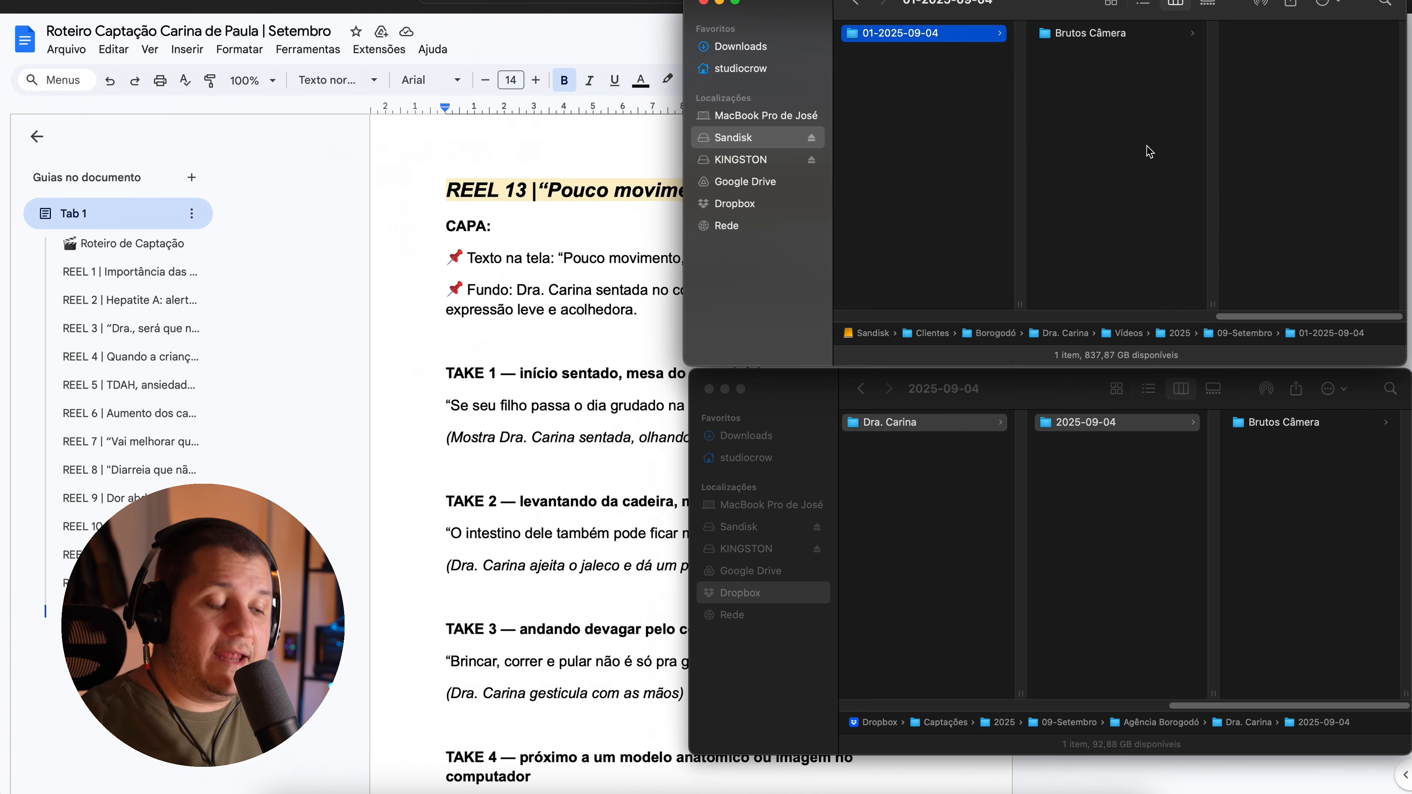
key("shift+super+n")
type("Timelines")
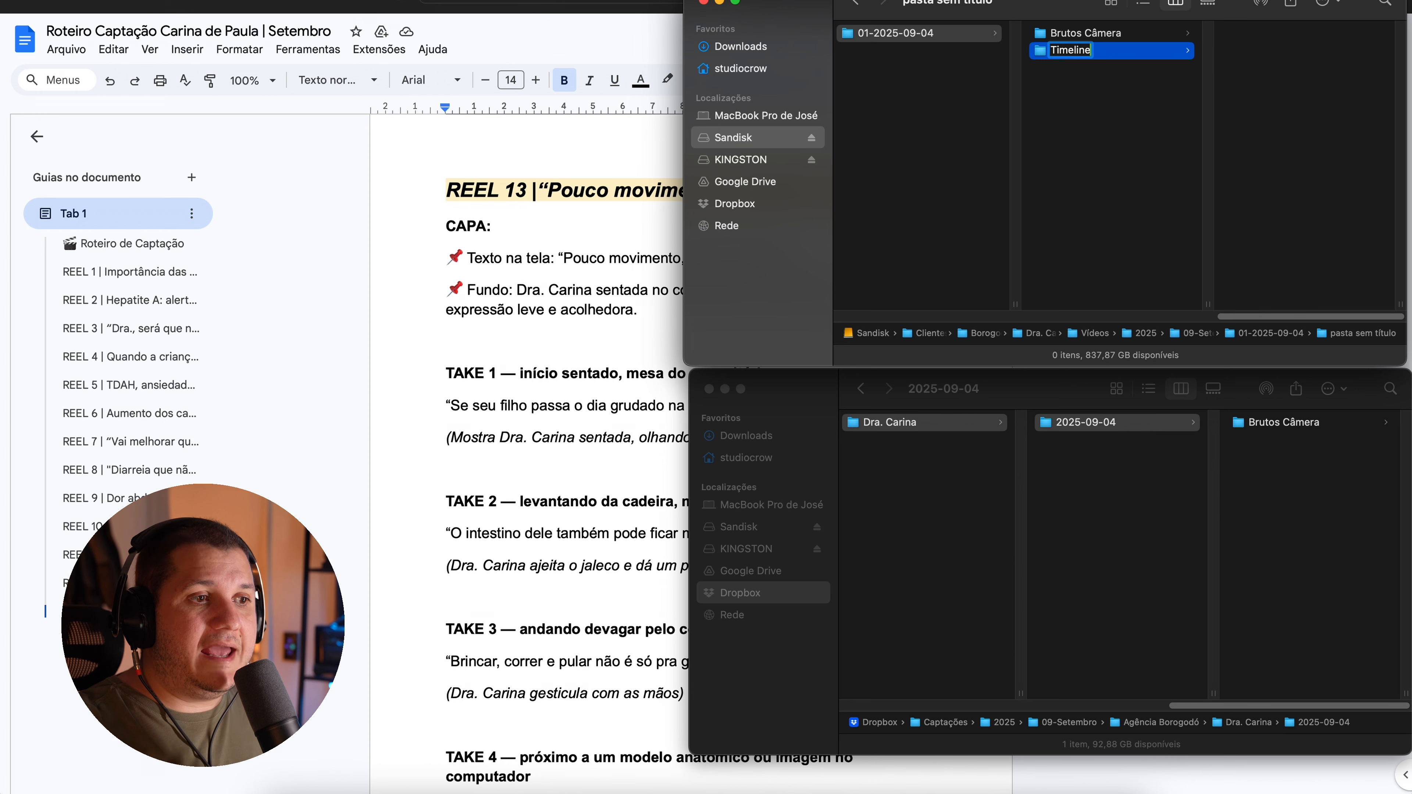
key("Return")
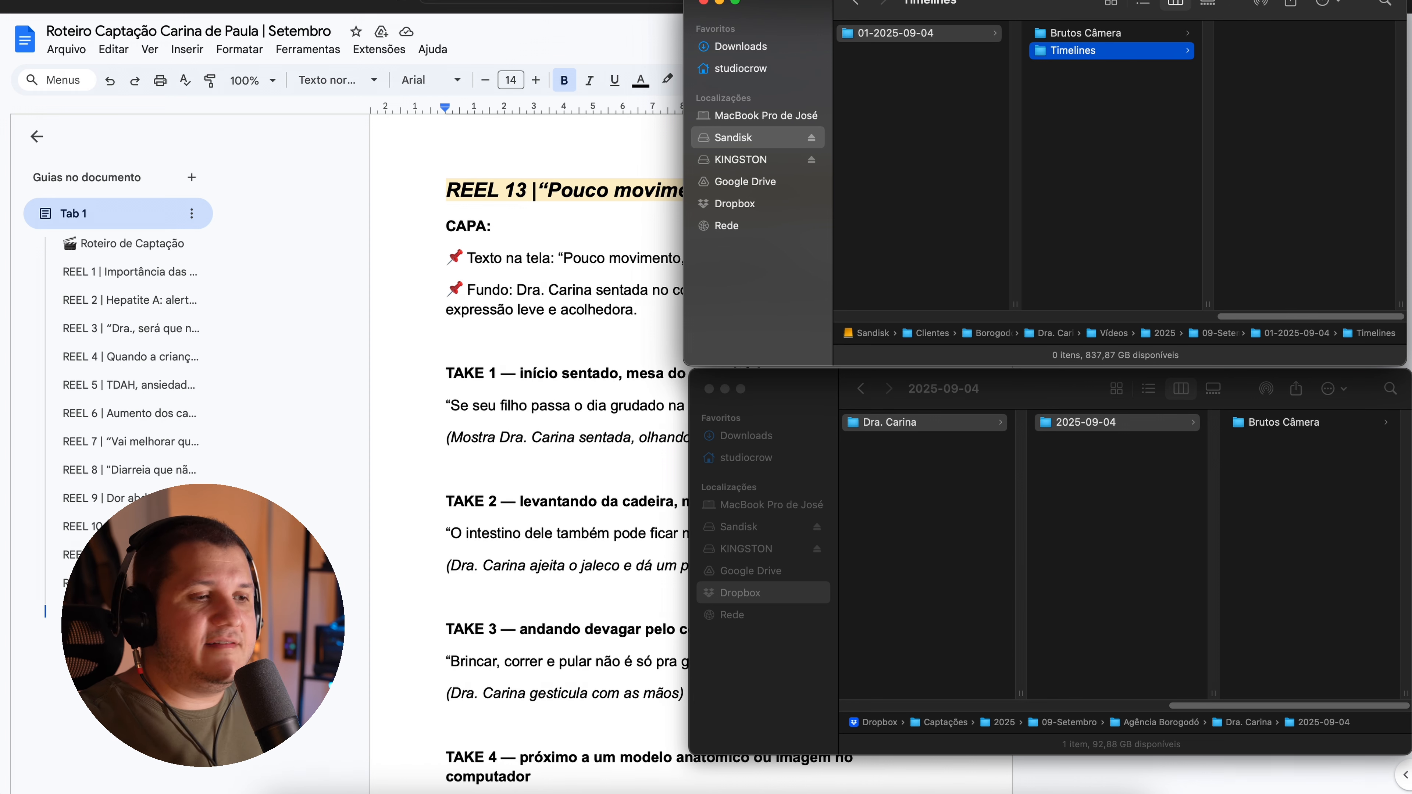
Create two subfolders named Decupagem and Conteúdos inside the Timelines folder.
key("shift+super+n")
type("Decu")
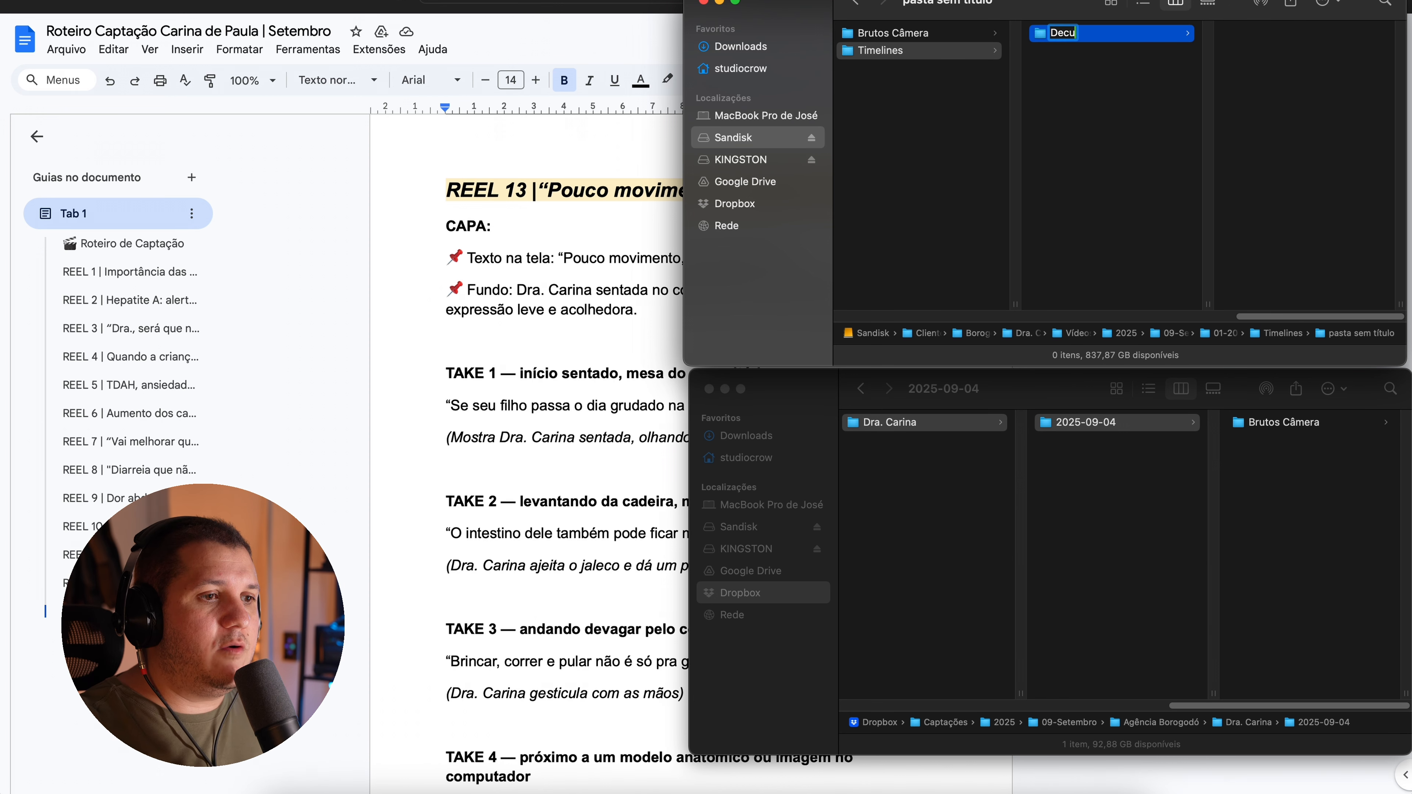
type("pagem")
key("Return")
left_click(1198, 189)
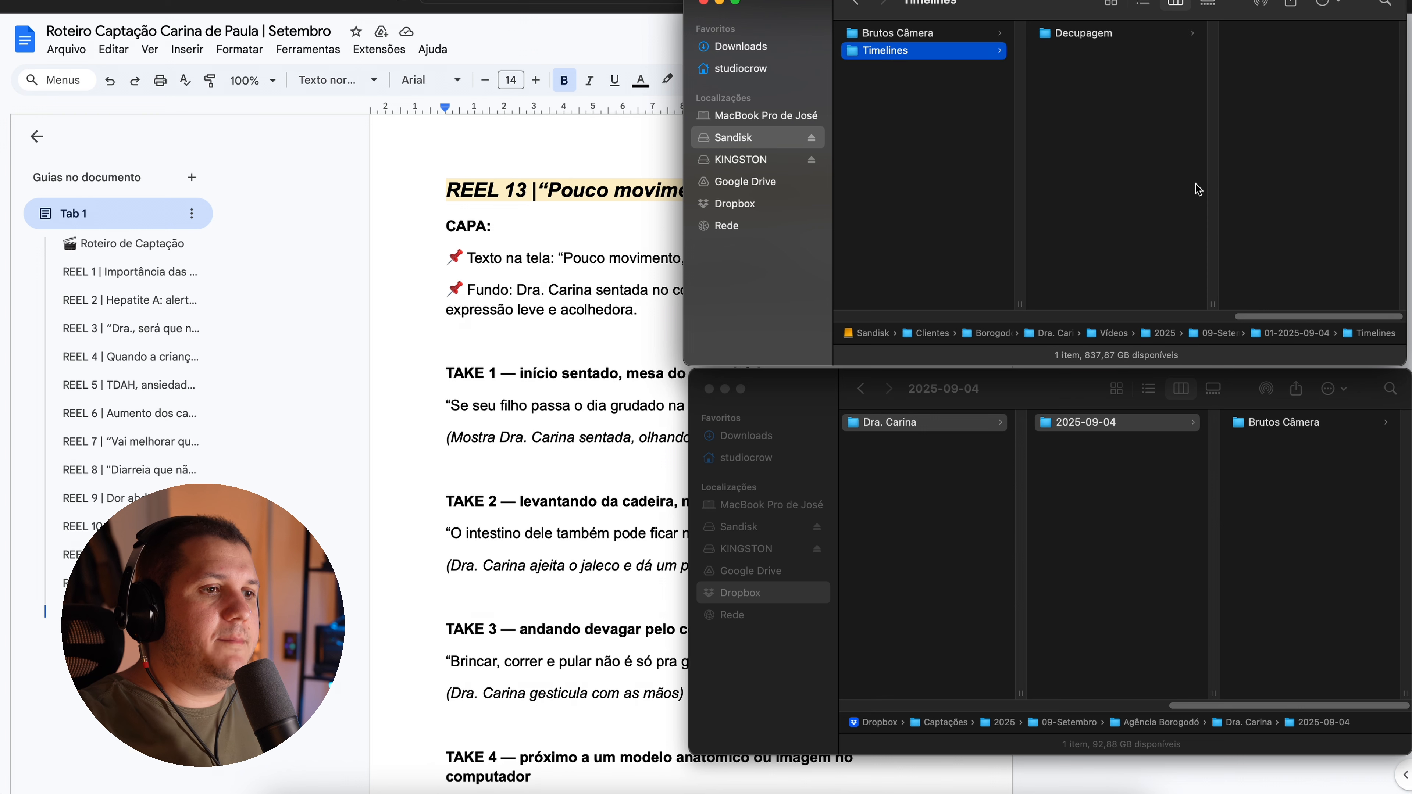
key("shift+super+n")
type("Conteúdos")
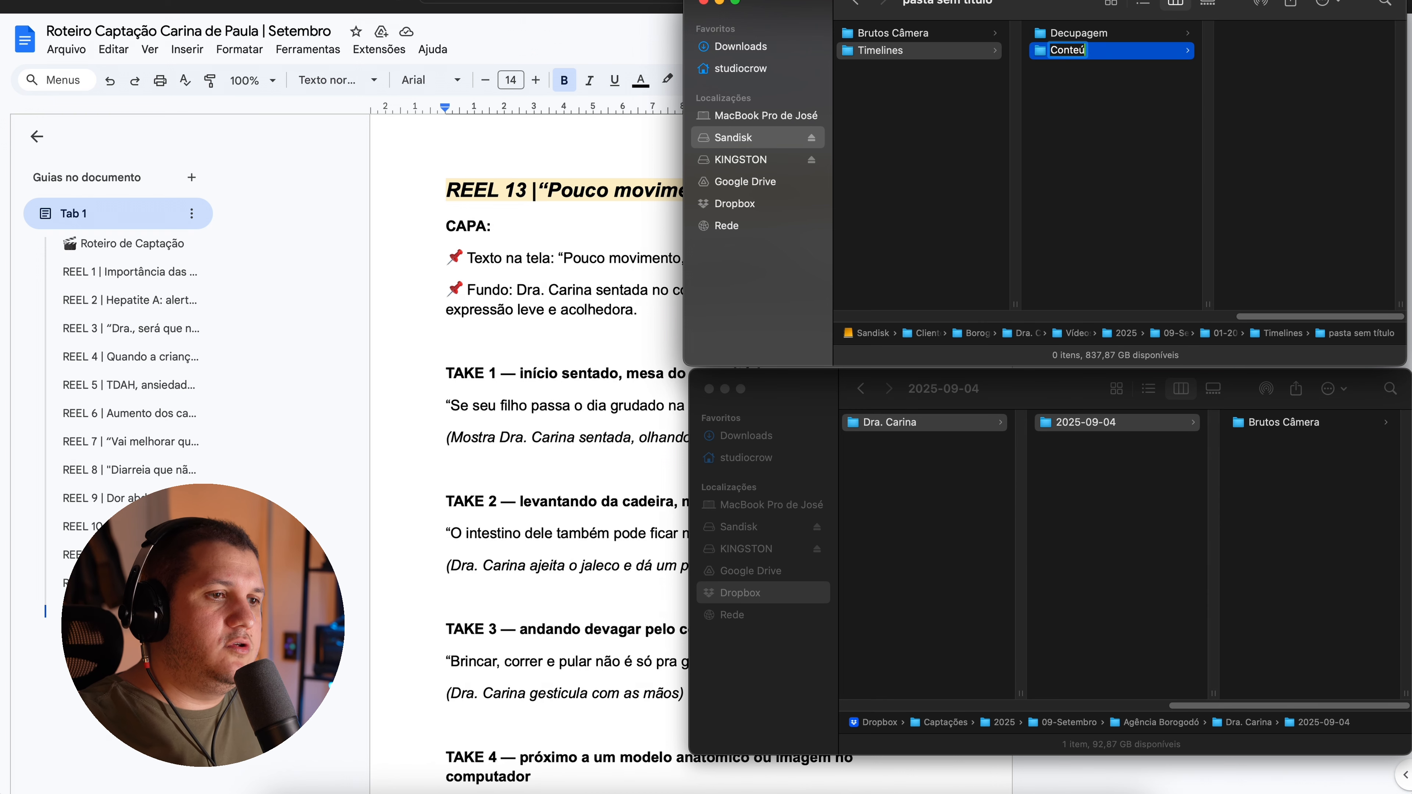
key("Return")
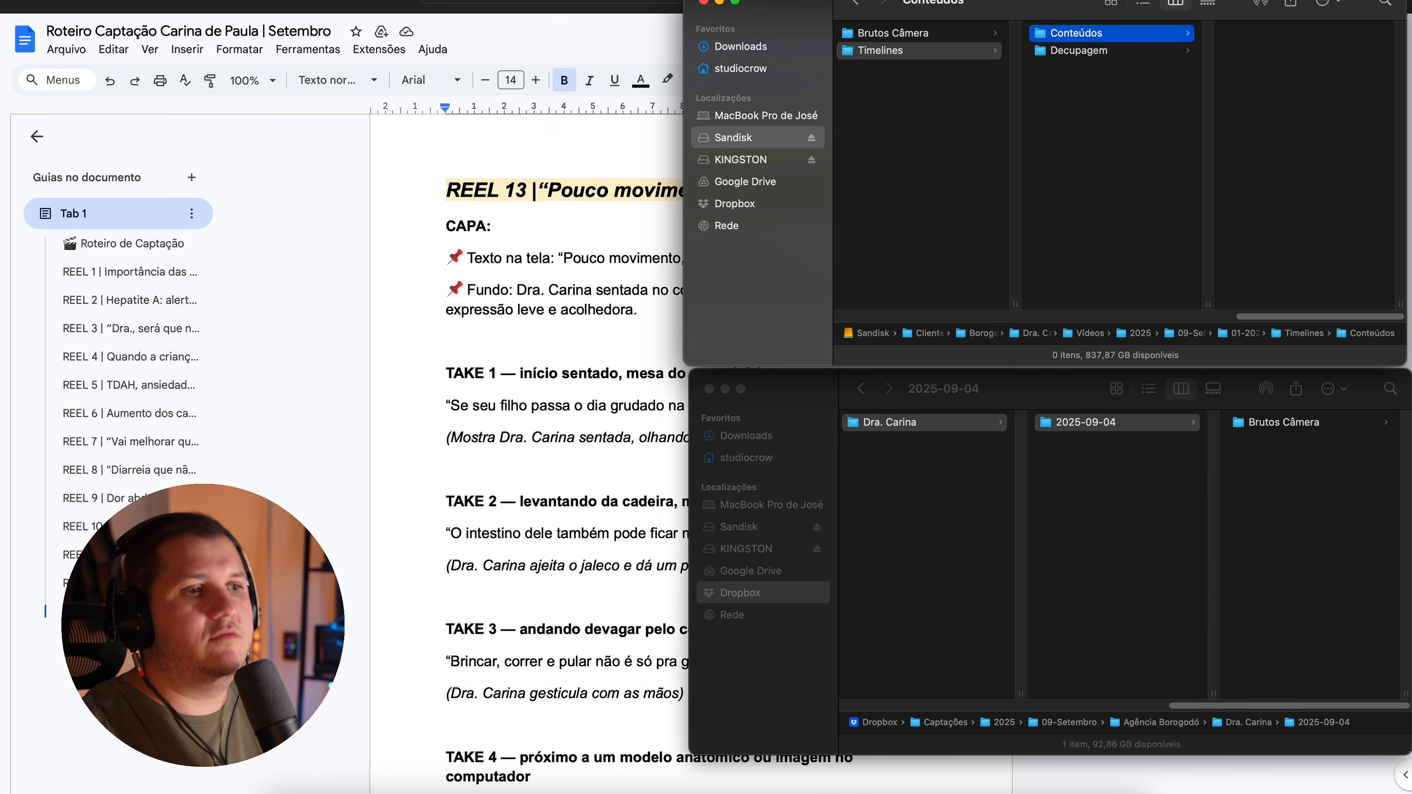
Switch to Premiere Pro and import the 09-Setembro folder from the Sandisk drive into the project's Vídeos > 2025 bin.
scroll(1136, 154, "left", 3)
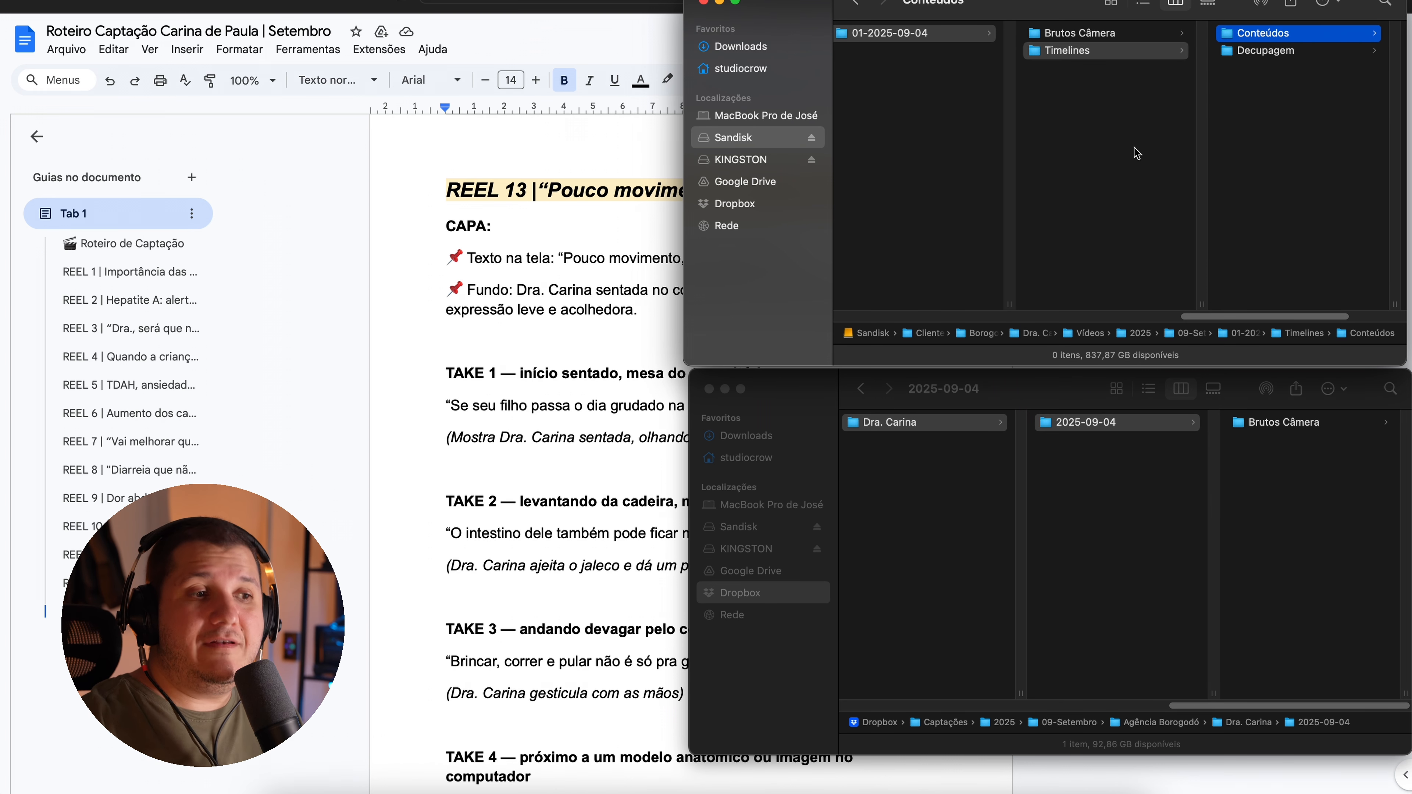
left_click(1137, 154)
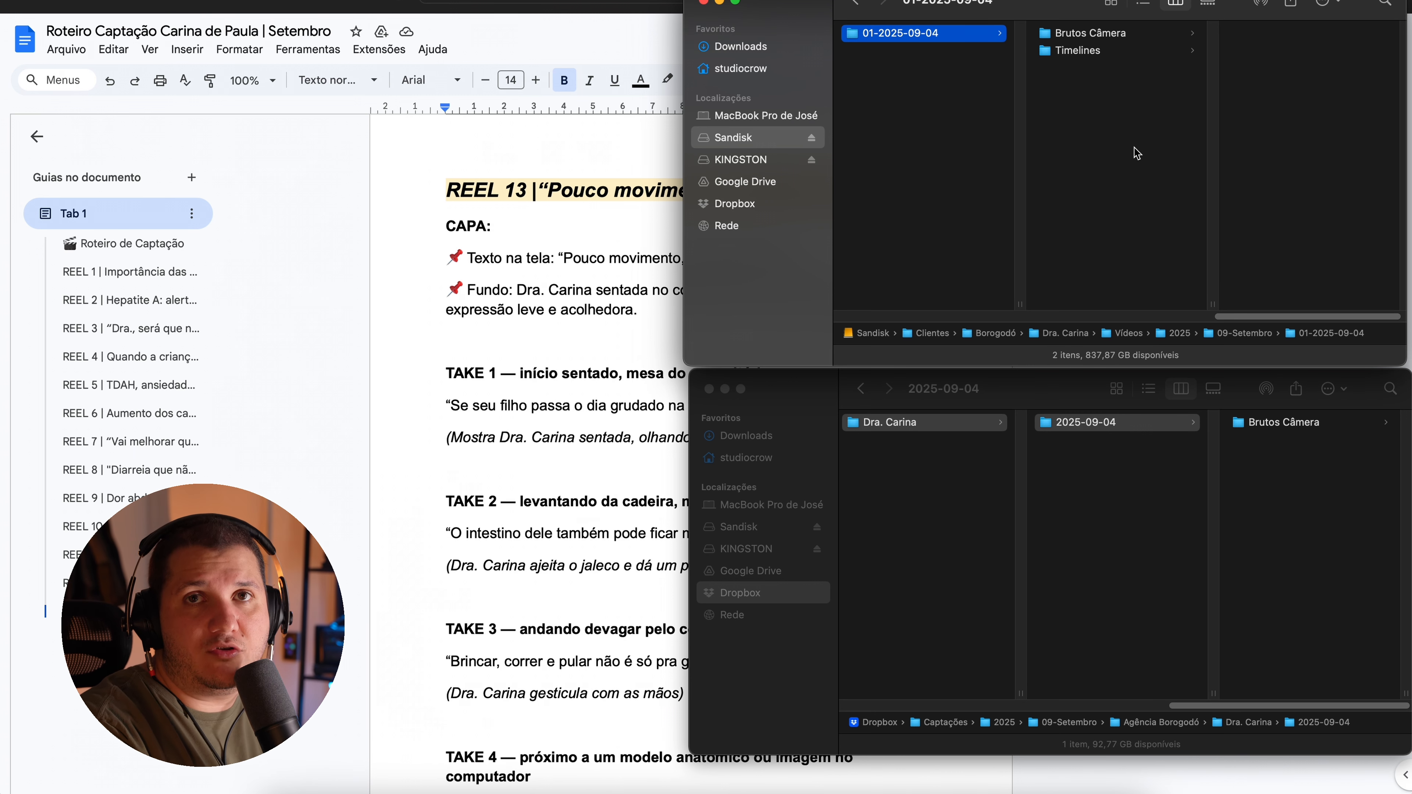
left_click(1306, 119)
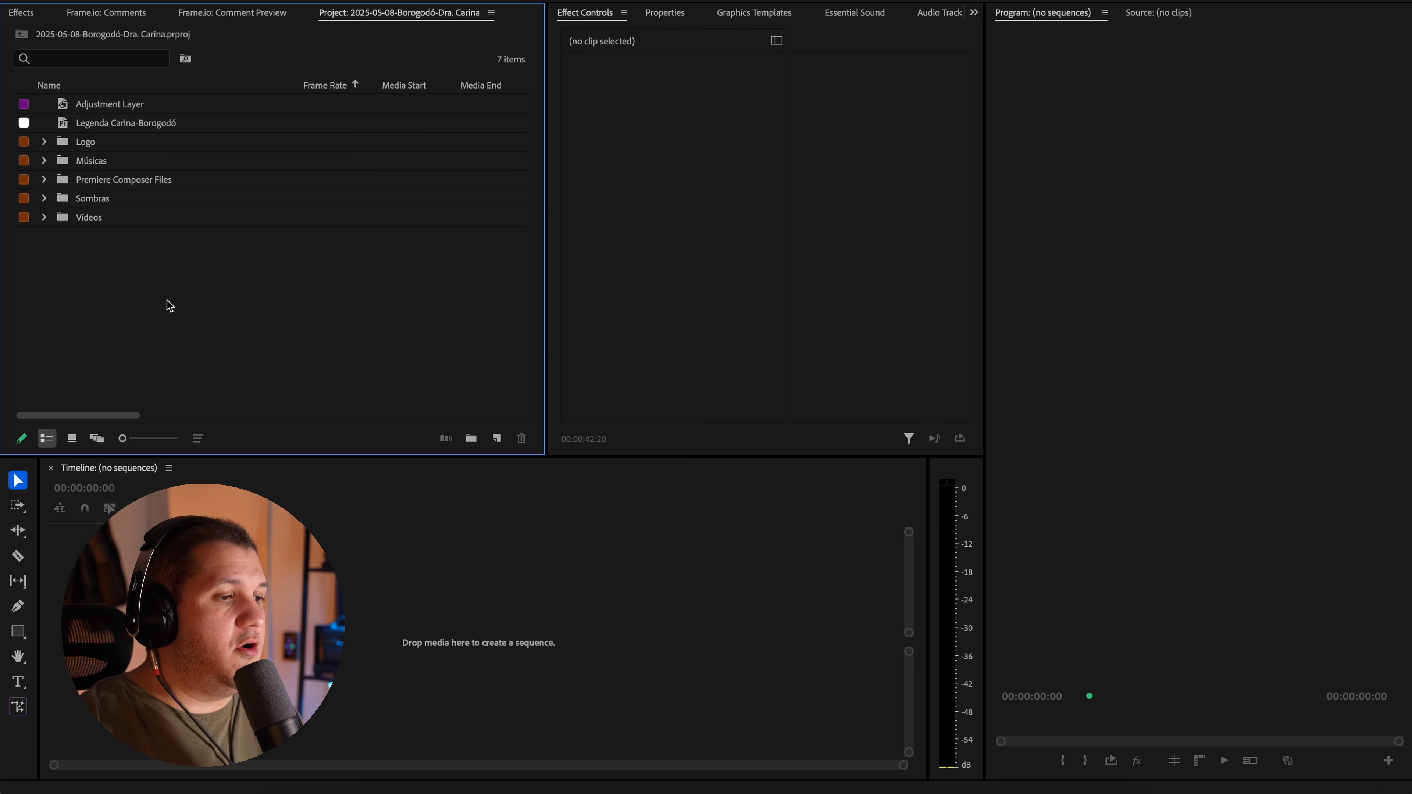
key("shift+bracketright")
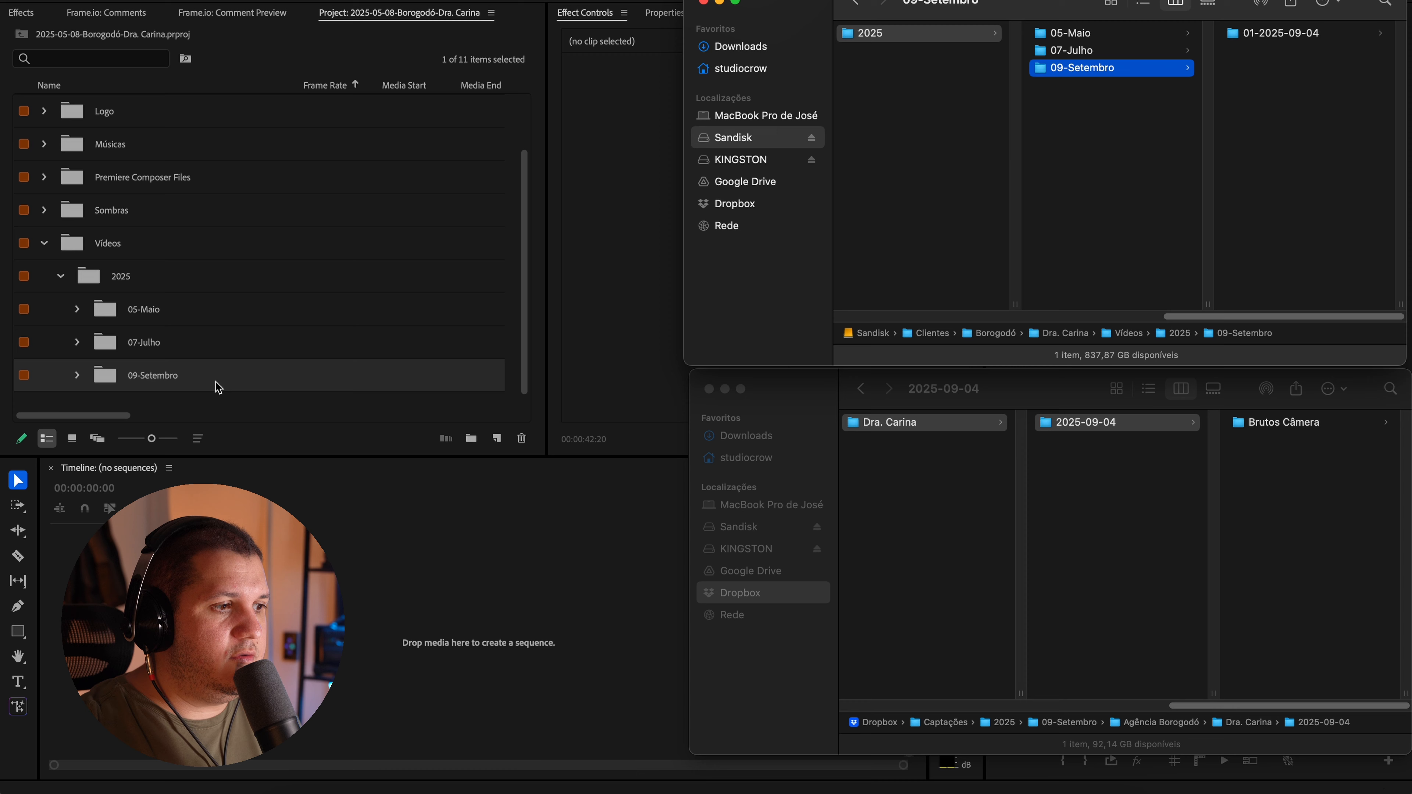
left_click(214, 384)
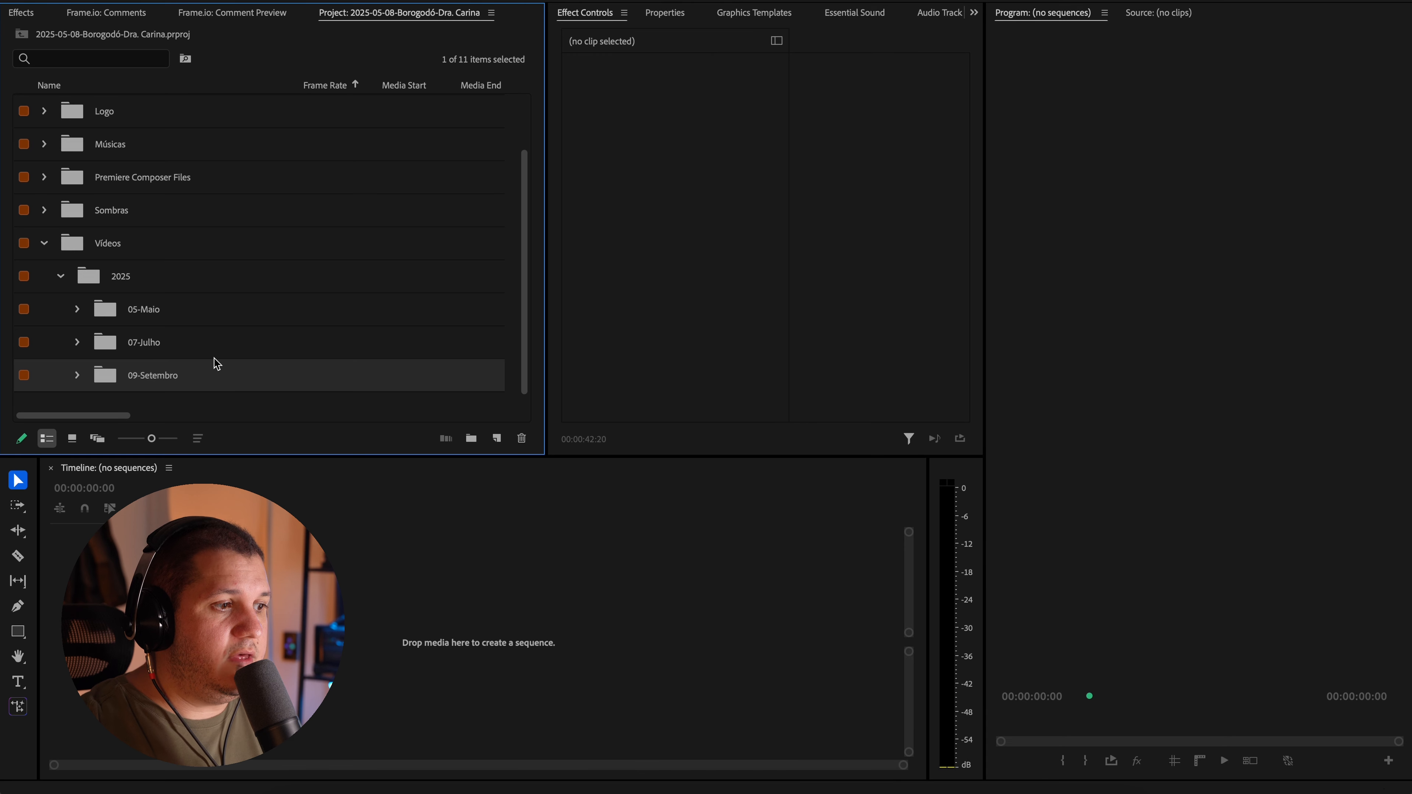
left_click(95, 373)
left_click(93, 375)
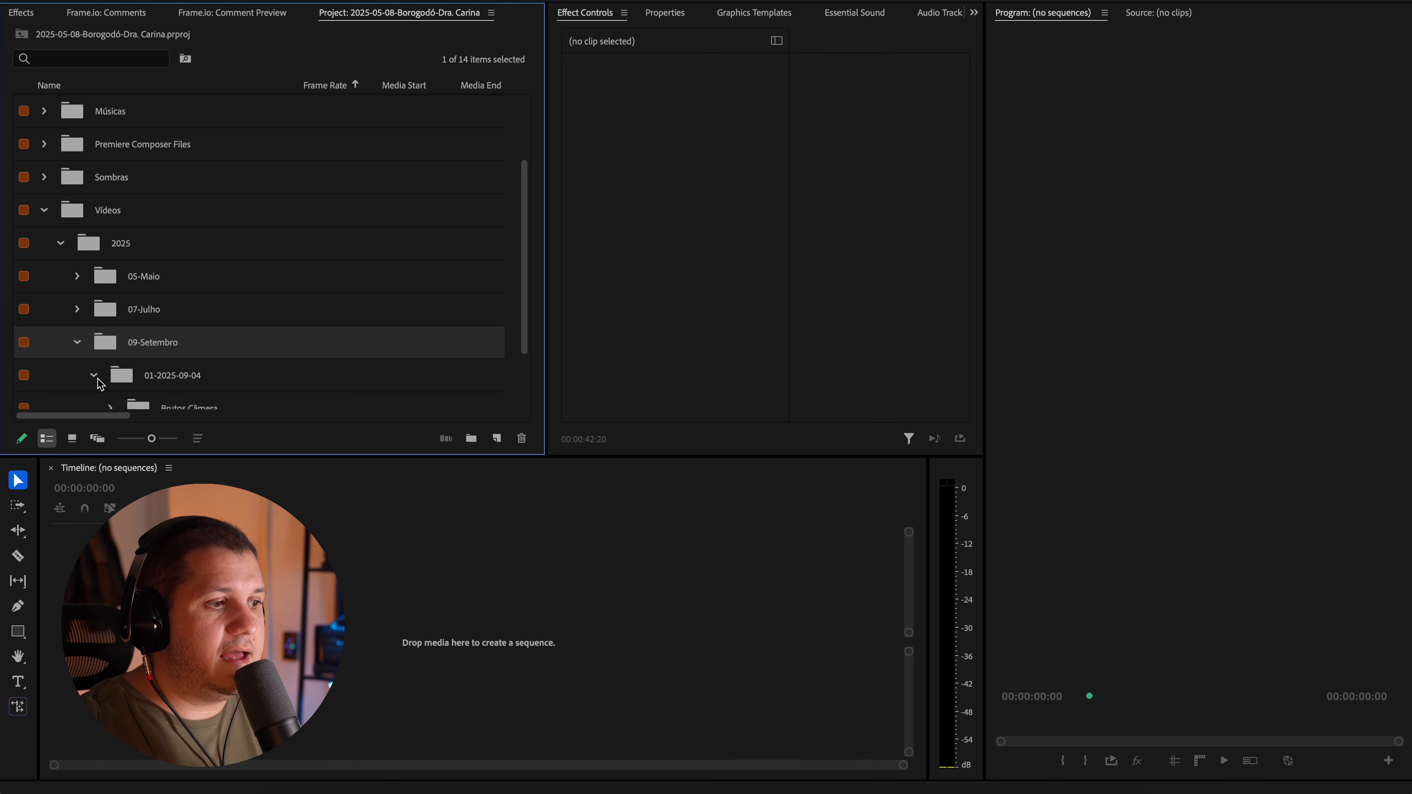
scroll(99, 382, "down", 2)
left_click(109, 341)
scroll(114, 359, "down", 5)
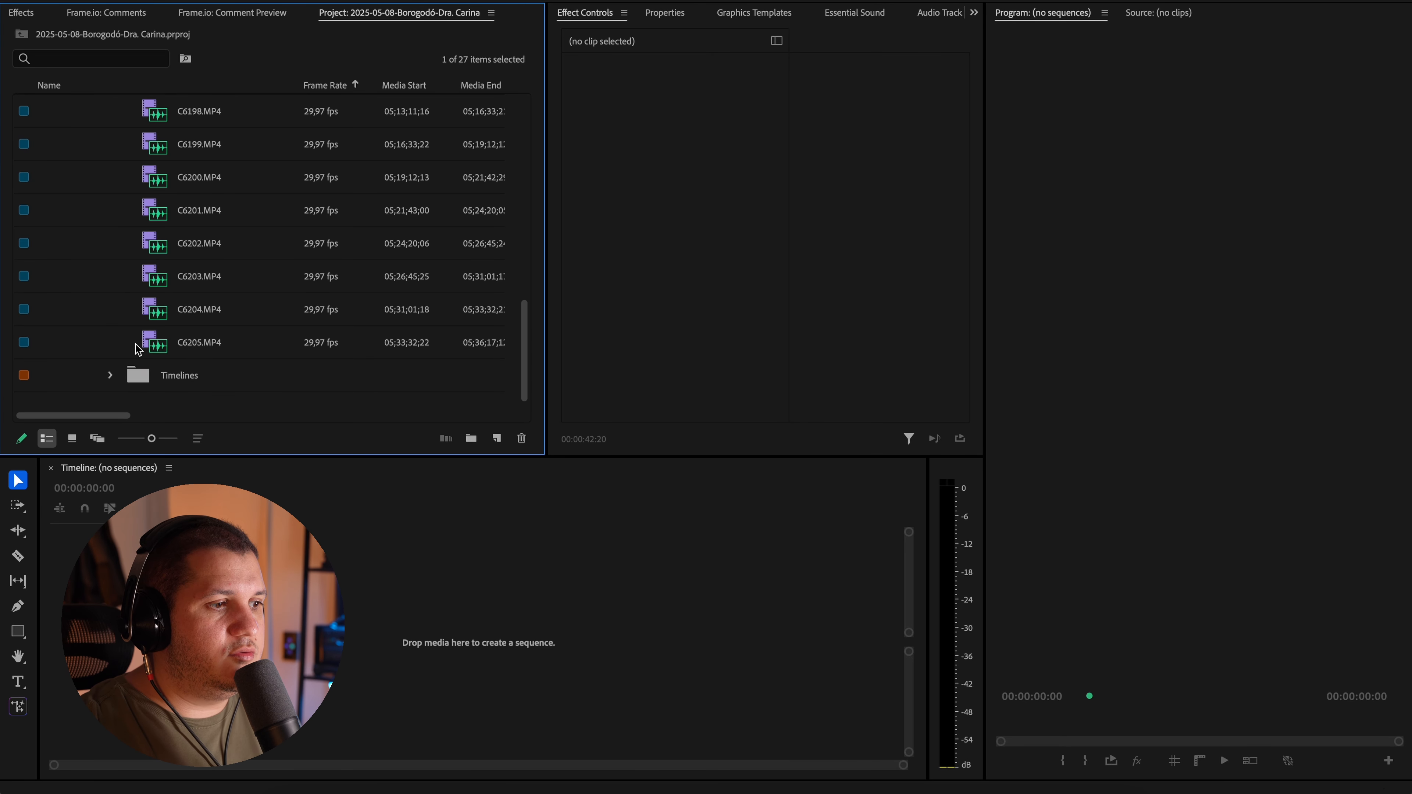
left_click(110, 375)
scroll(221, 345, "down", 2)
left_click(126, 344)
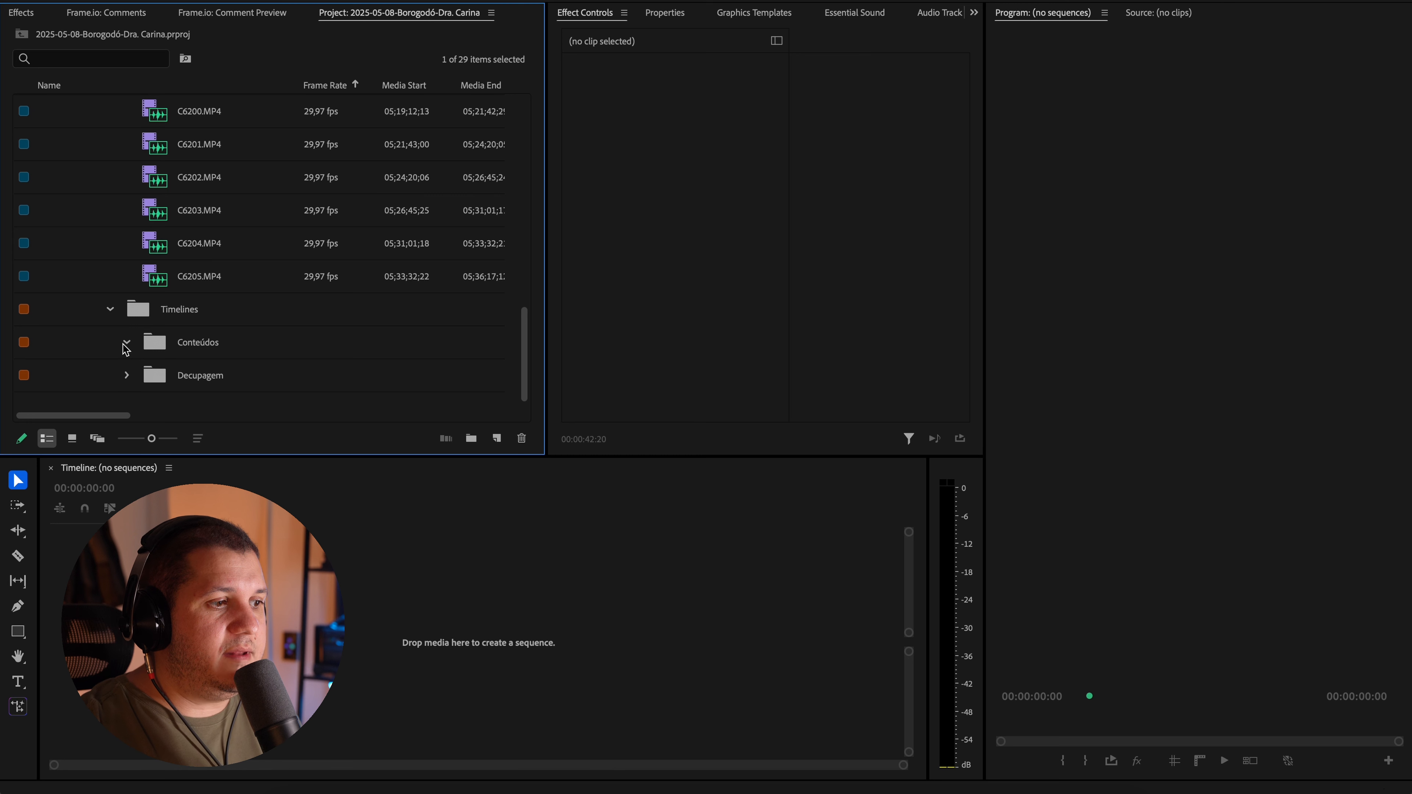
left_click(129, 368)
left_click(128, 374)
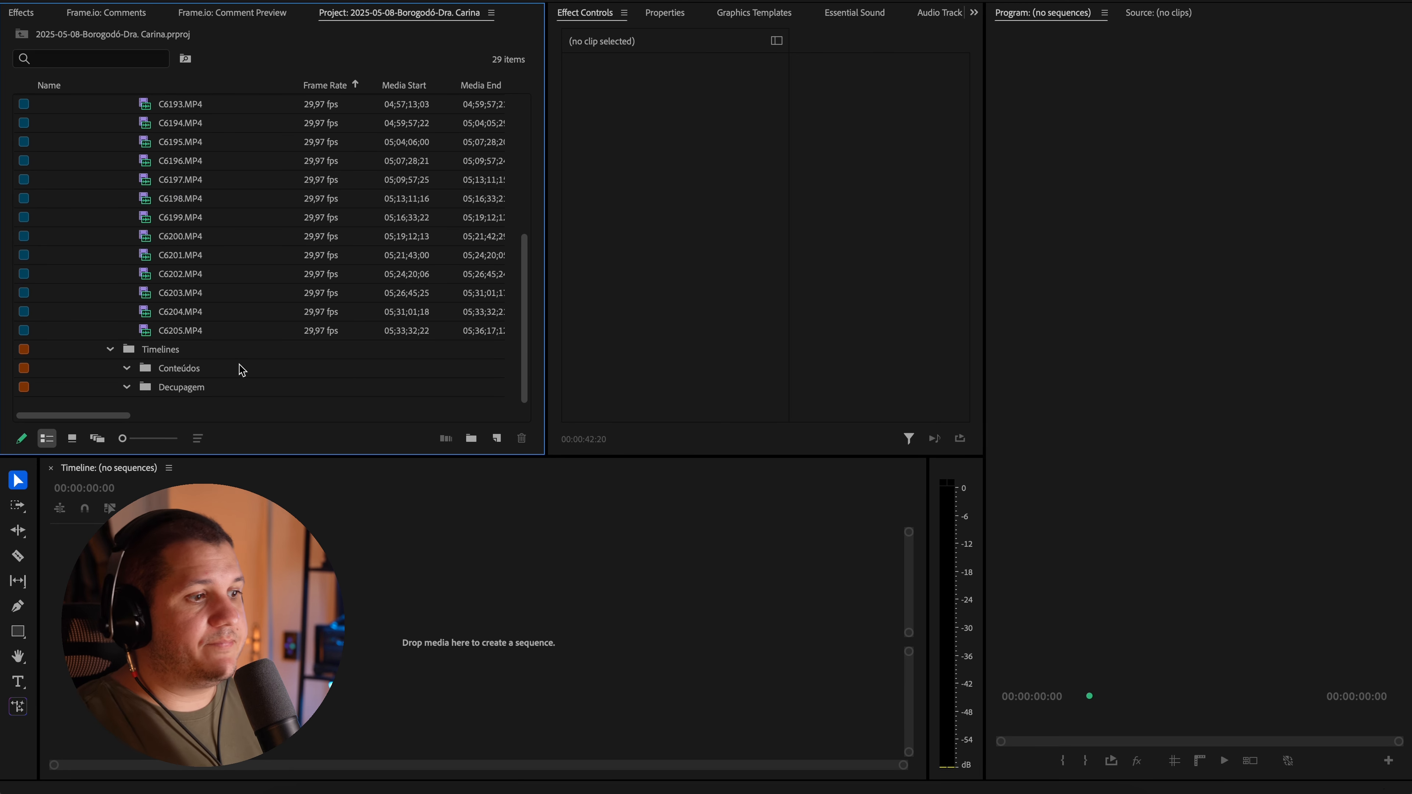
Create a Social Media Portrait 9x16 30 fps sequence in the Decupagem bin, named 2025-09-04-Borogodó-[client's first name]-Decupagem.
left_click(219, 386)
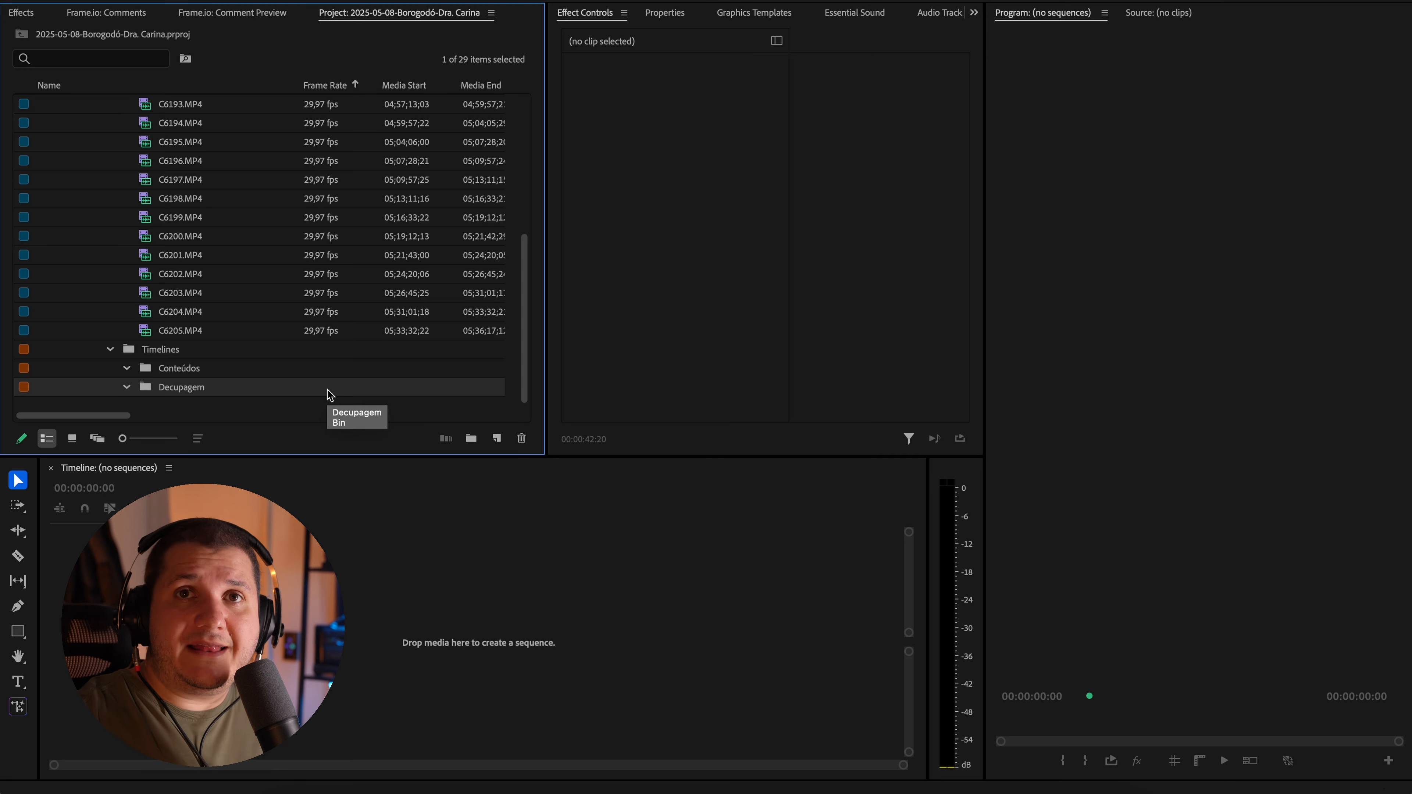
key("ctrl+n")
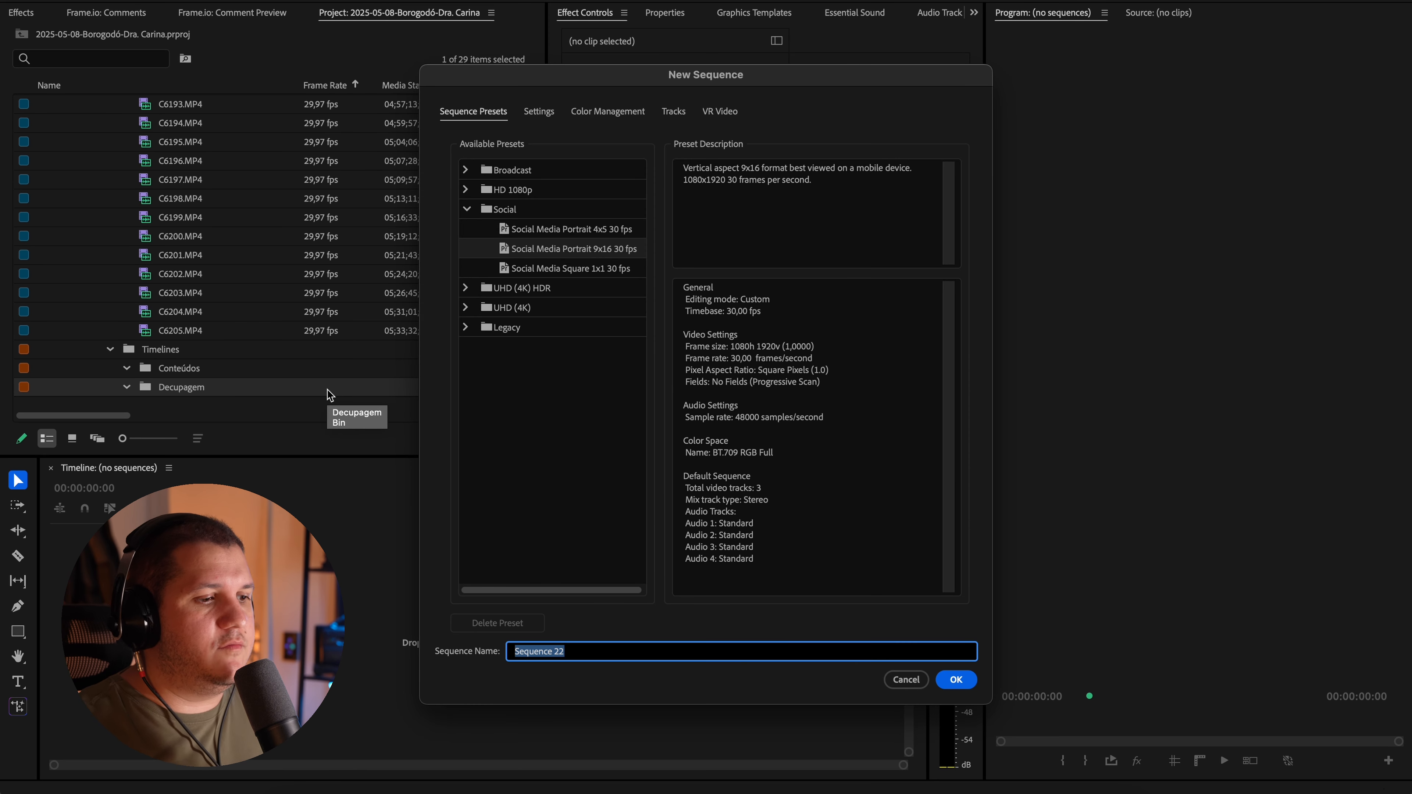
type("2025-")
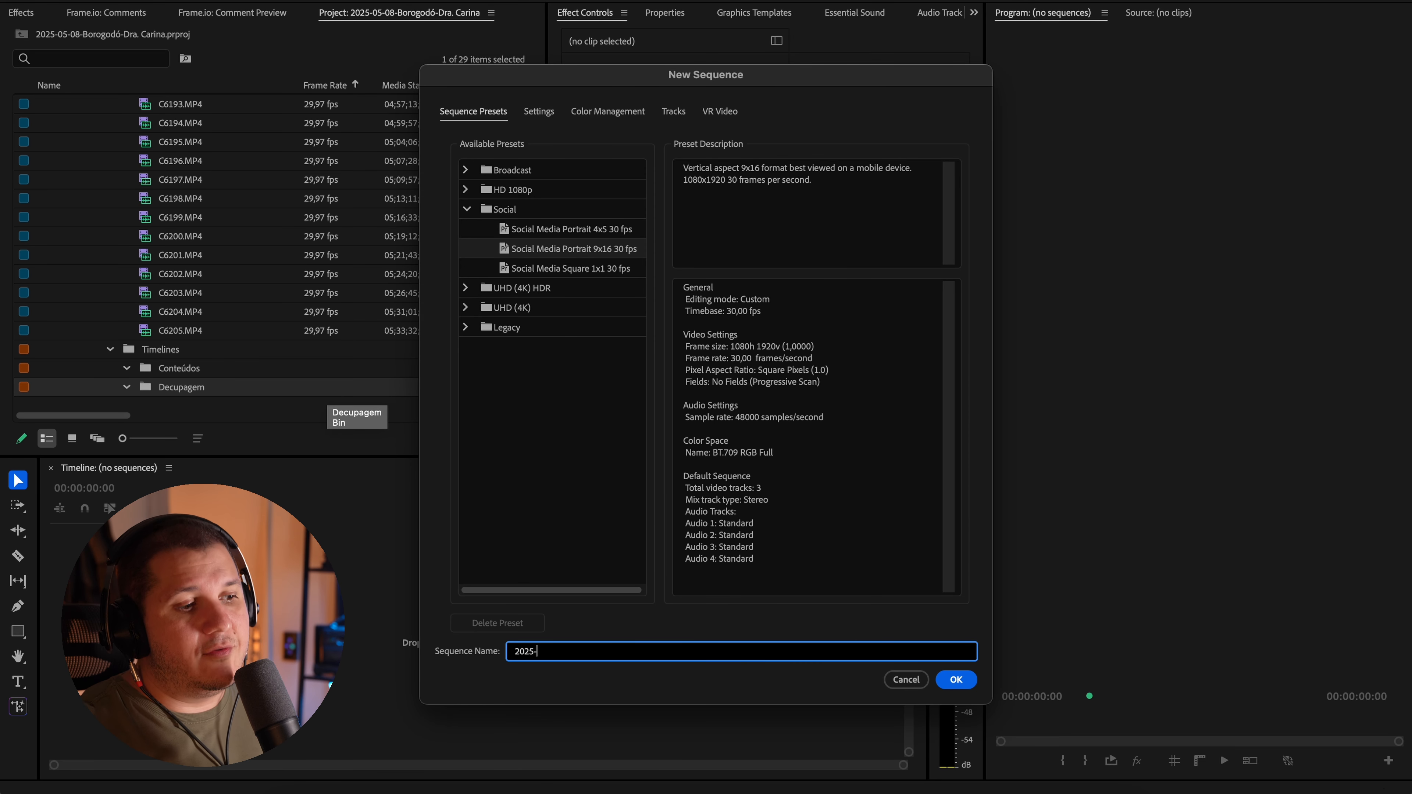
type("09-04-Borogodó-Carina")
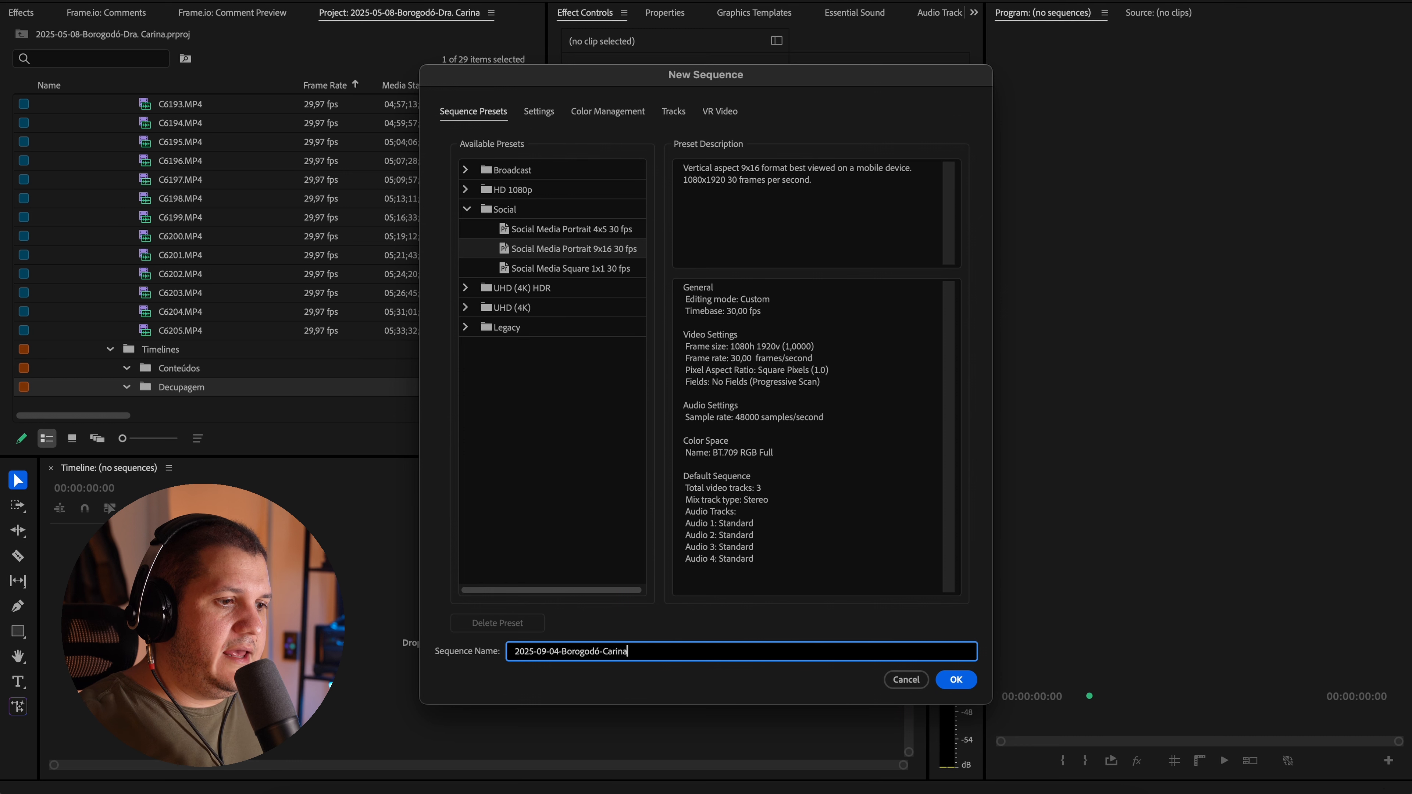
type("-")
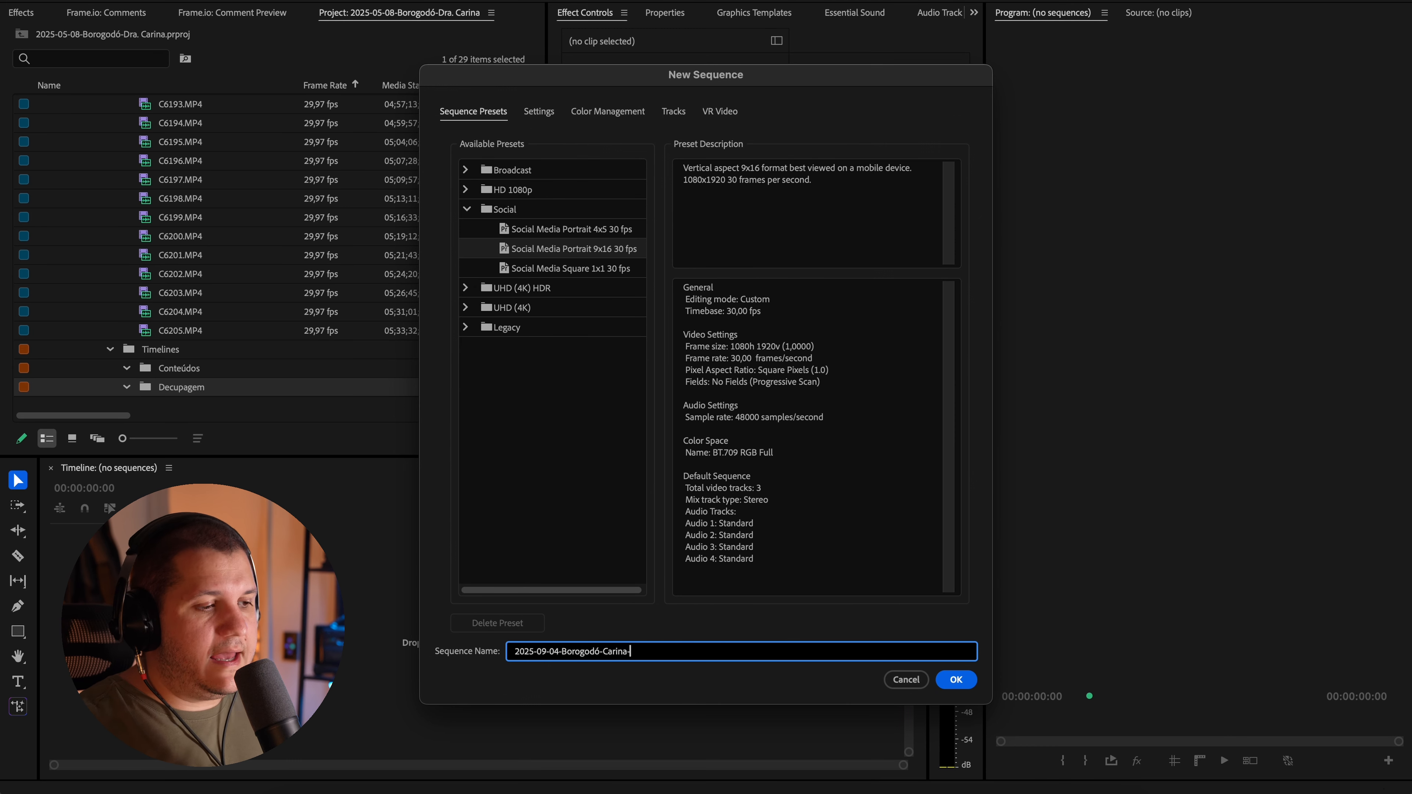
type("Dec")
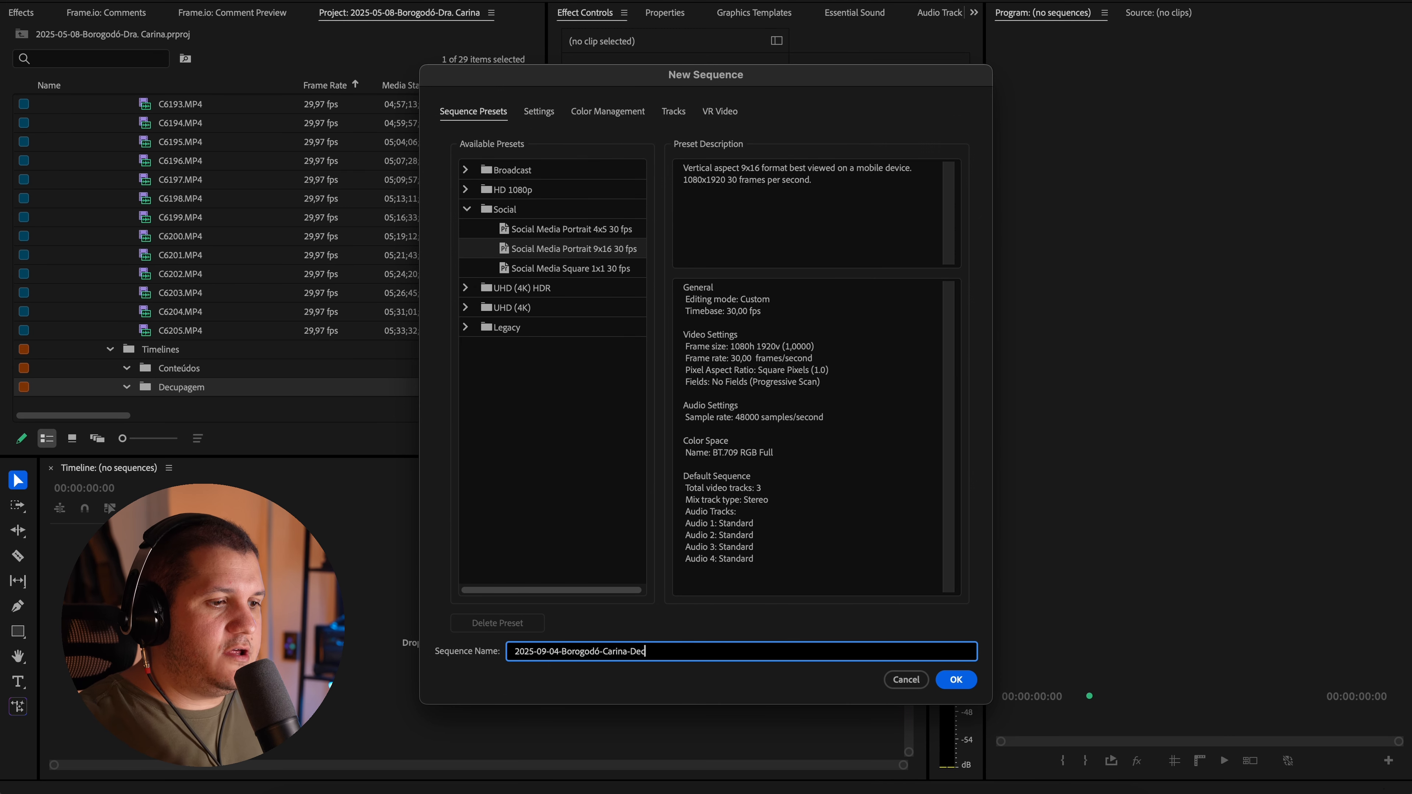
type("upagem")
key("Return")
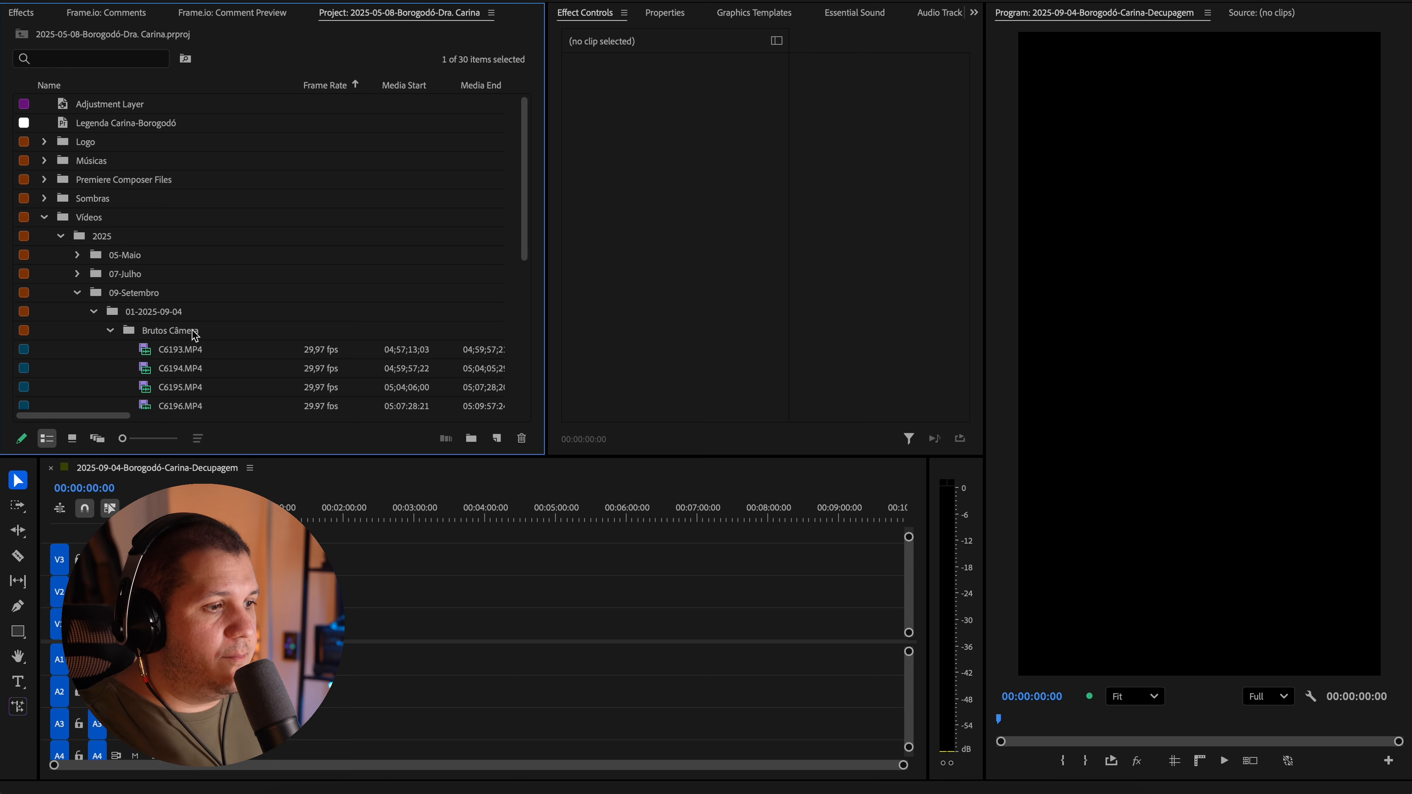
Place clips C6193.MP4 through C6205.MP4 on the Decupagem sequence's V1 and A1 tracks and skim through the footage.
left_click(218, 314, "shift")
left_click_drag(219, 314, 209, 664)
key("minus")
key("minus")
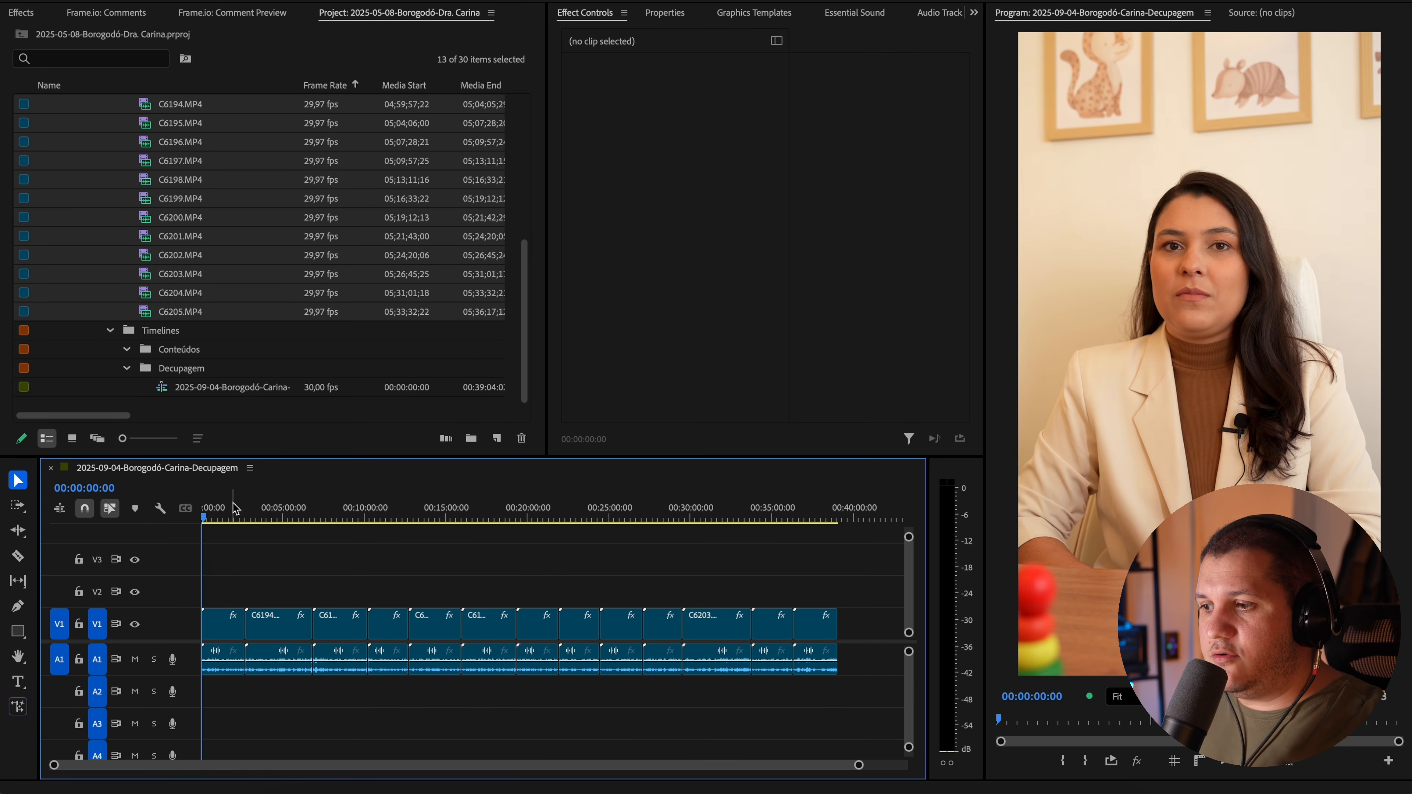
left_click_drag(223, 510, 471, 537)
left_click(470, 536)
key("Home")
Collapse the Brutos Câmera bin and create a 9x16 30 fps sequence in Conteúdos named 2025-09-04-[client's first name]-01-, copying the name for reuse.
scroll(267, 244, "up", 5)
left_click(110, 311)
left_click(178, 349)
key("super+n")
type("2025-09")
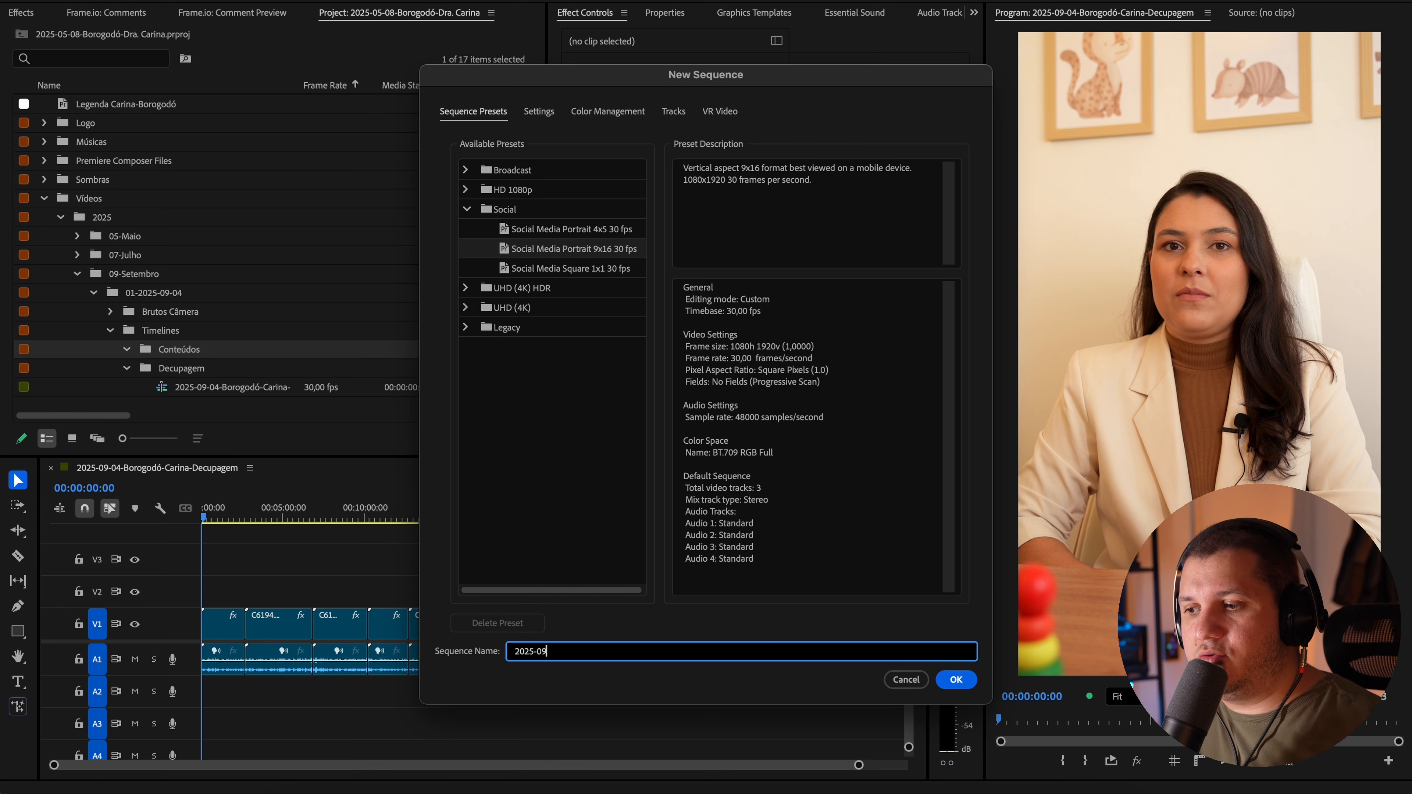
type("-")
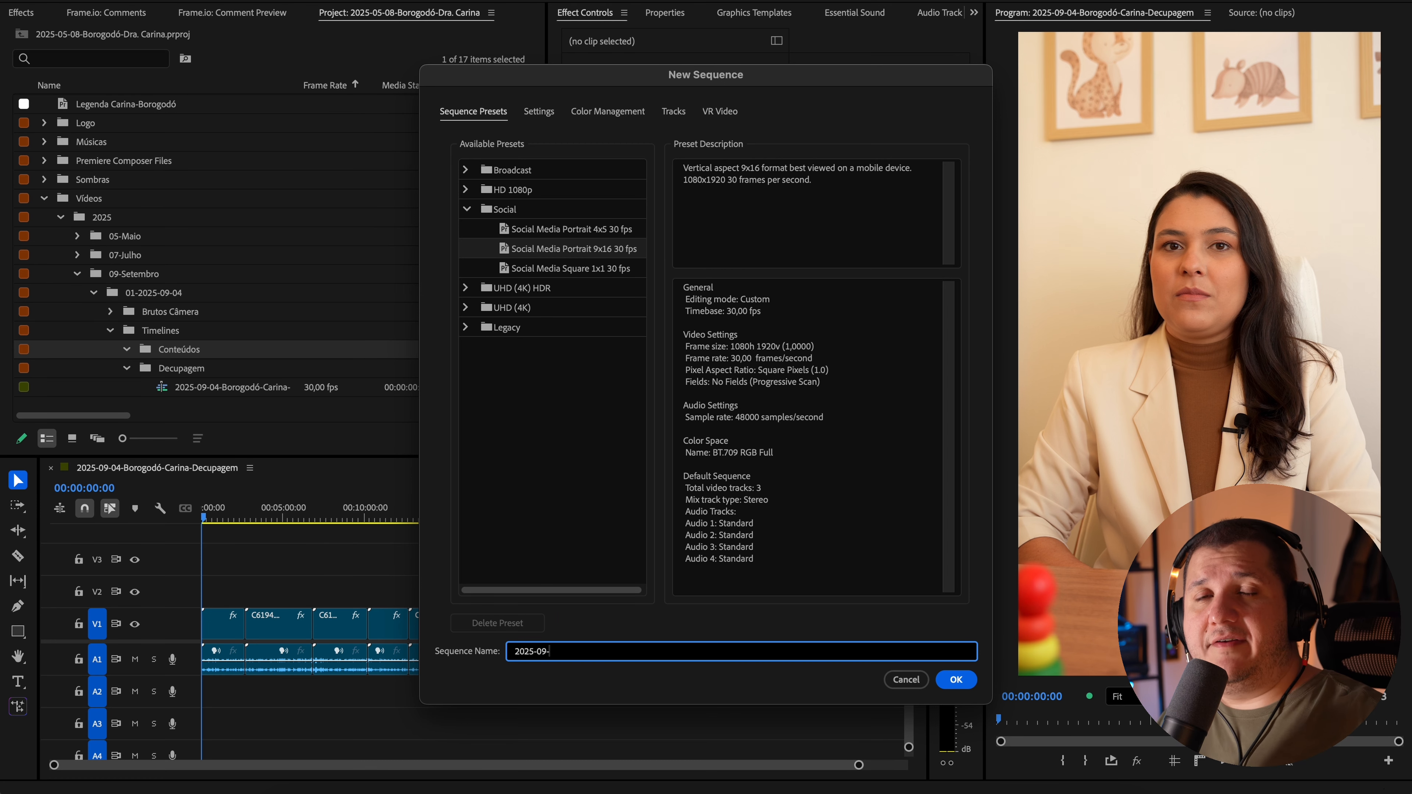
type("04-Carina-01-")
key("ctrl+a")
key("super+c")
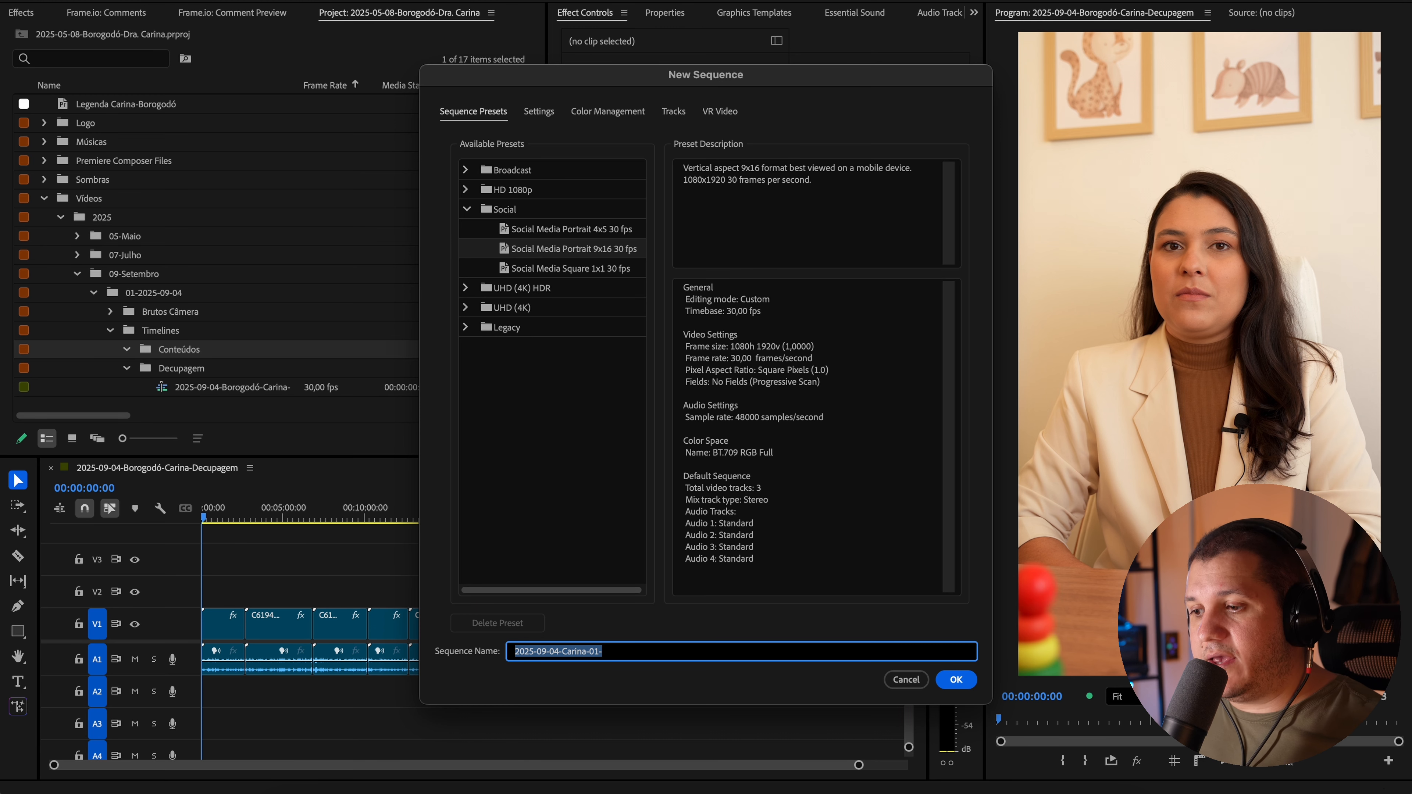
key("Return")
Create a second 9x16 30 fps sequence in the Conteúdos bin, reusing the copied name with the number 02.
scroll(422, 356, "down", 1)
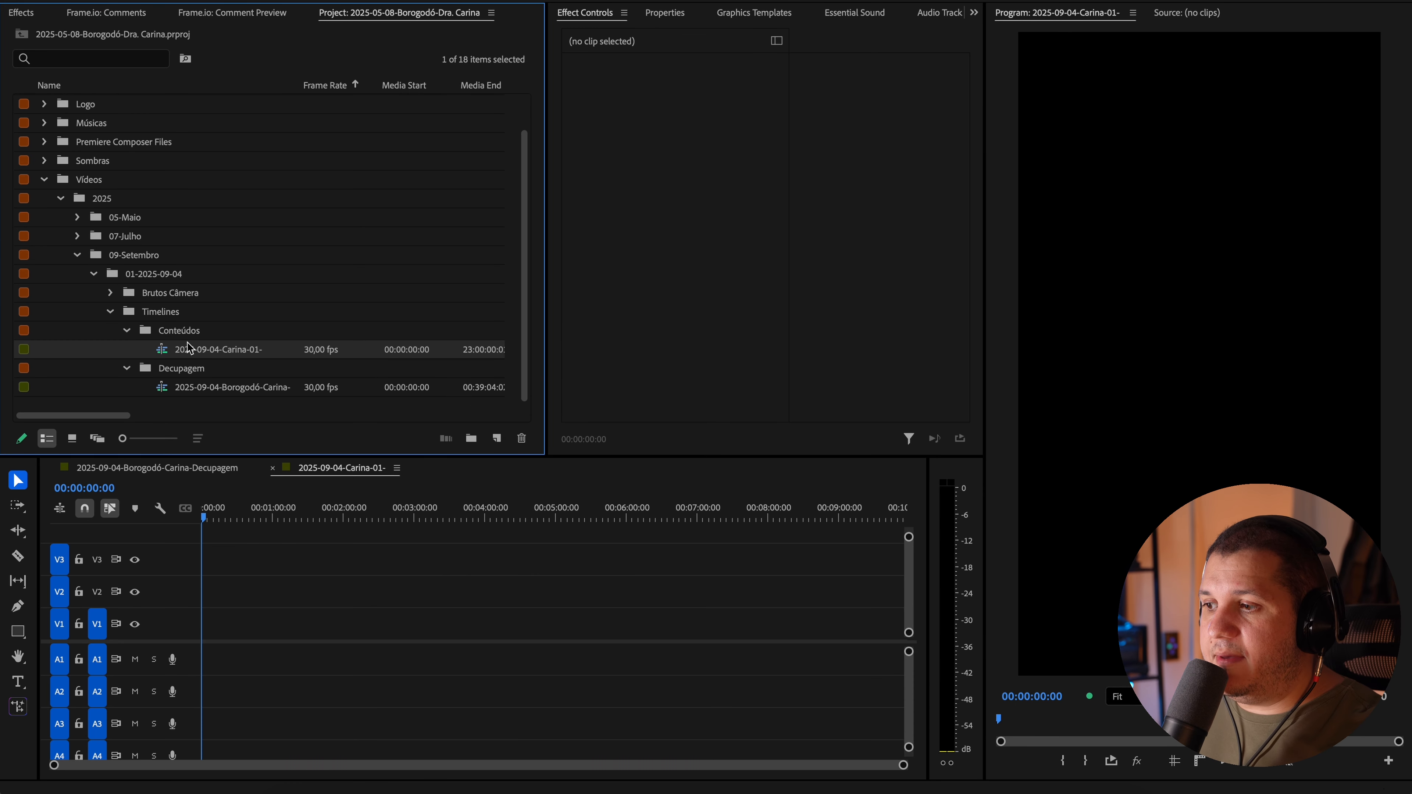
left_click(425, 334)
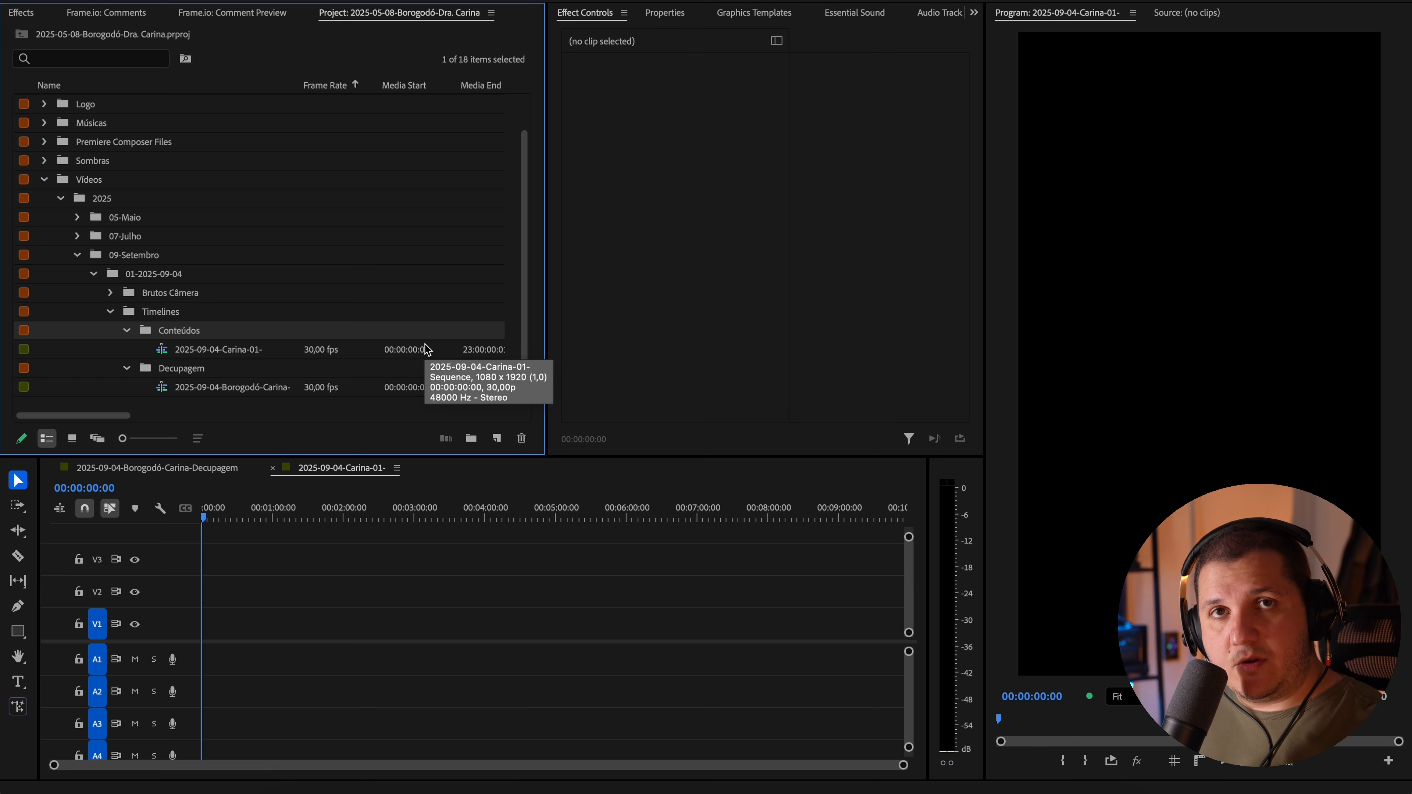
key("super+n")
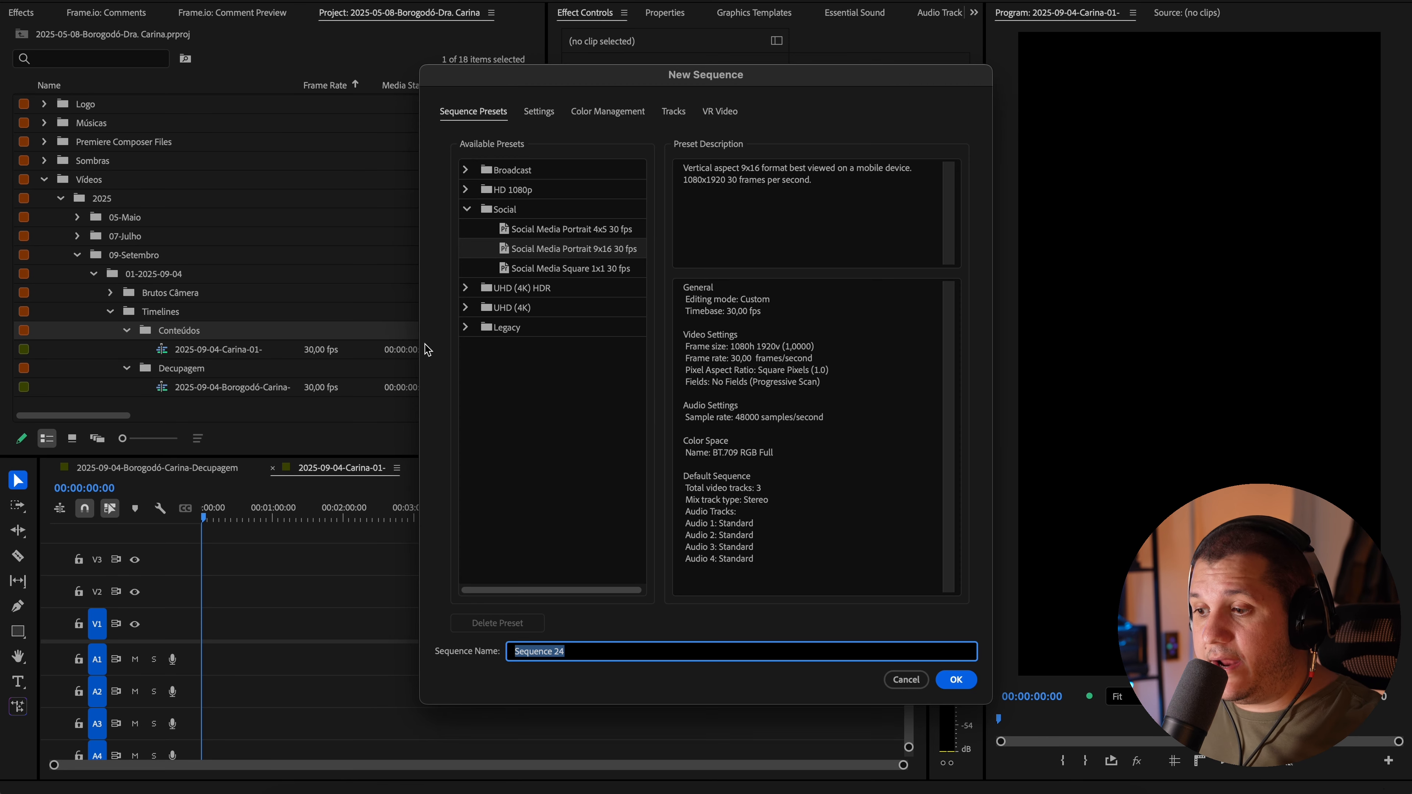
key("super+v")
type("02")
key("Return")
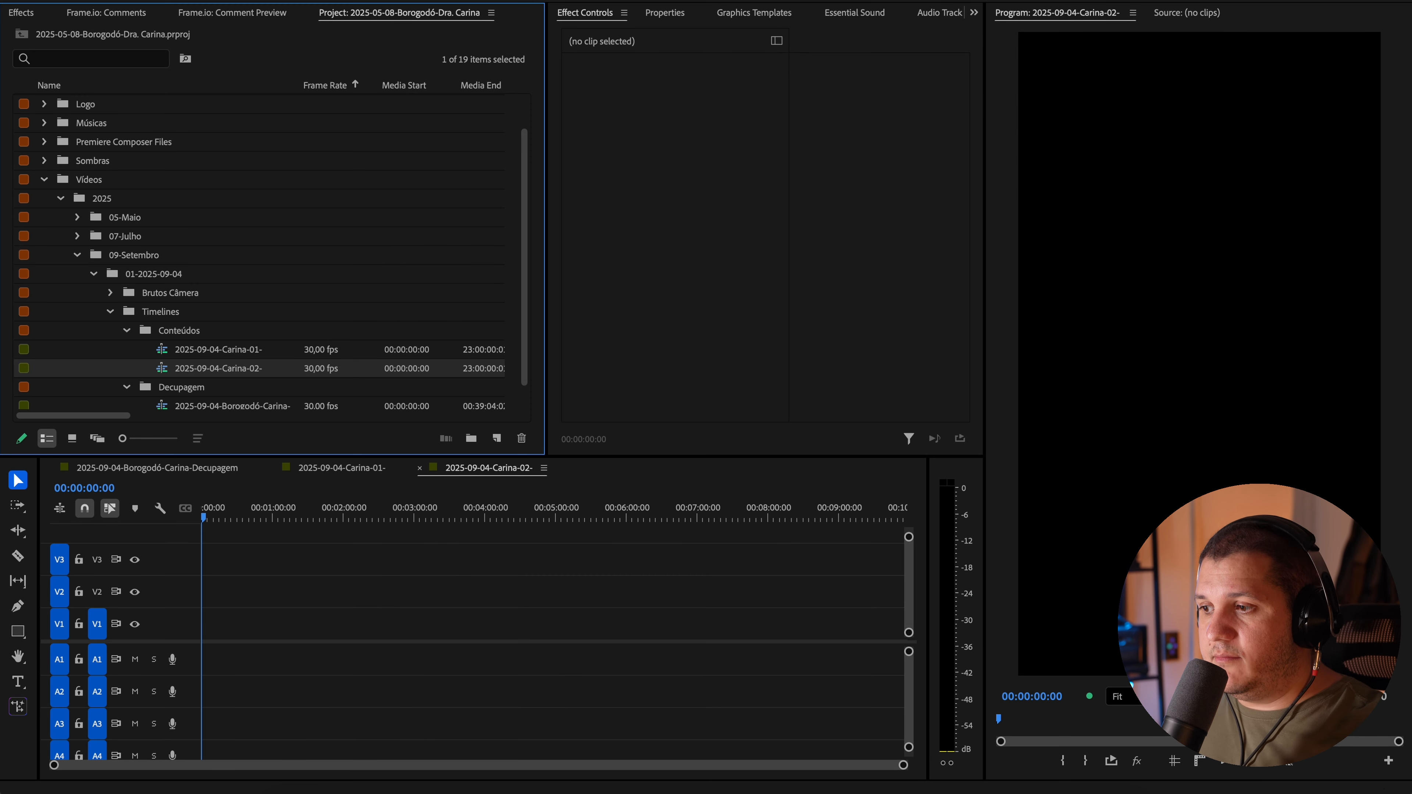
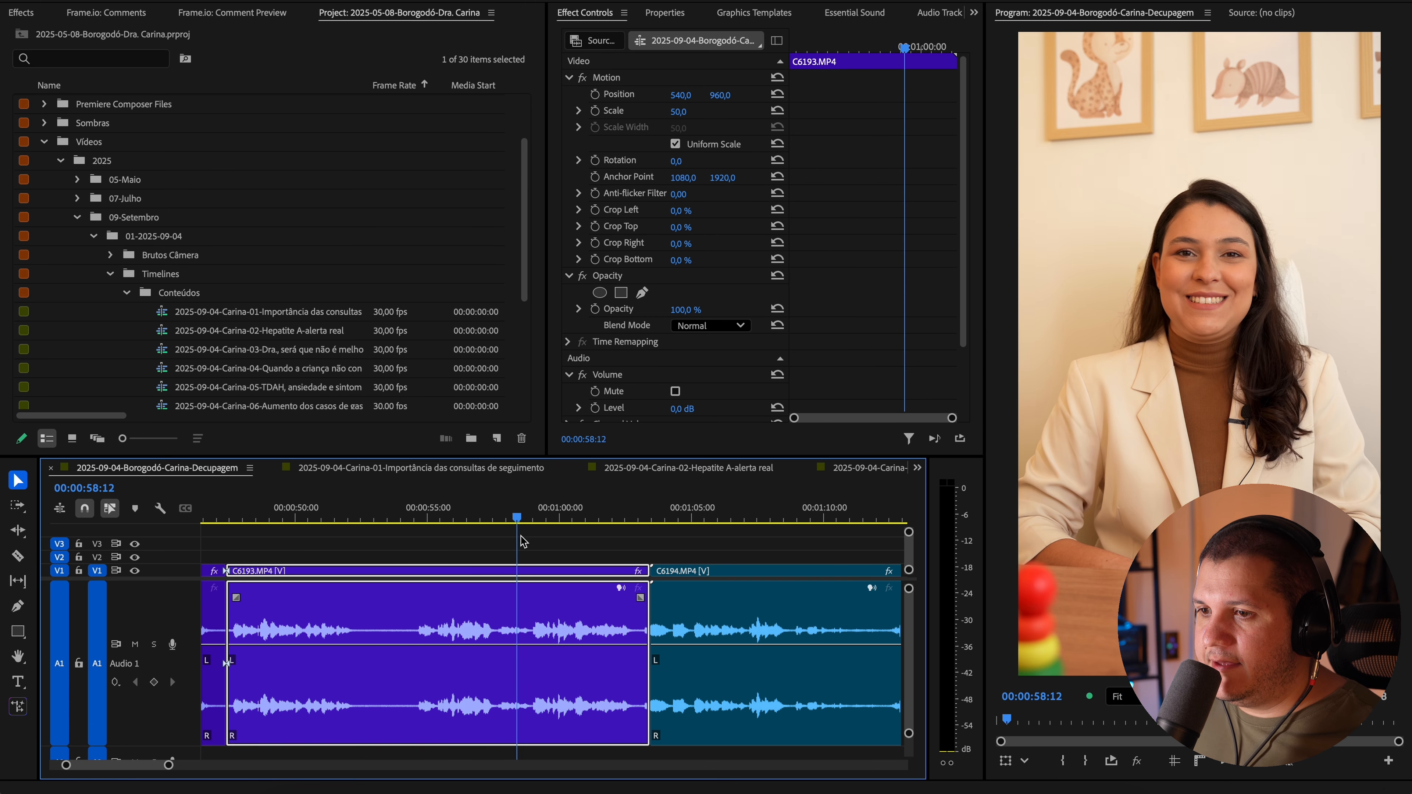
Split the selected C6193.MP4 clip at 00:00:58:12 in the Decupagem sequence.
key("ctrl+k")
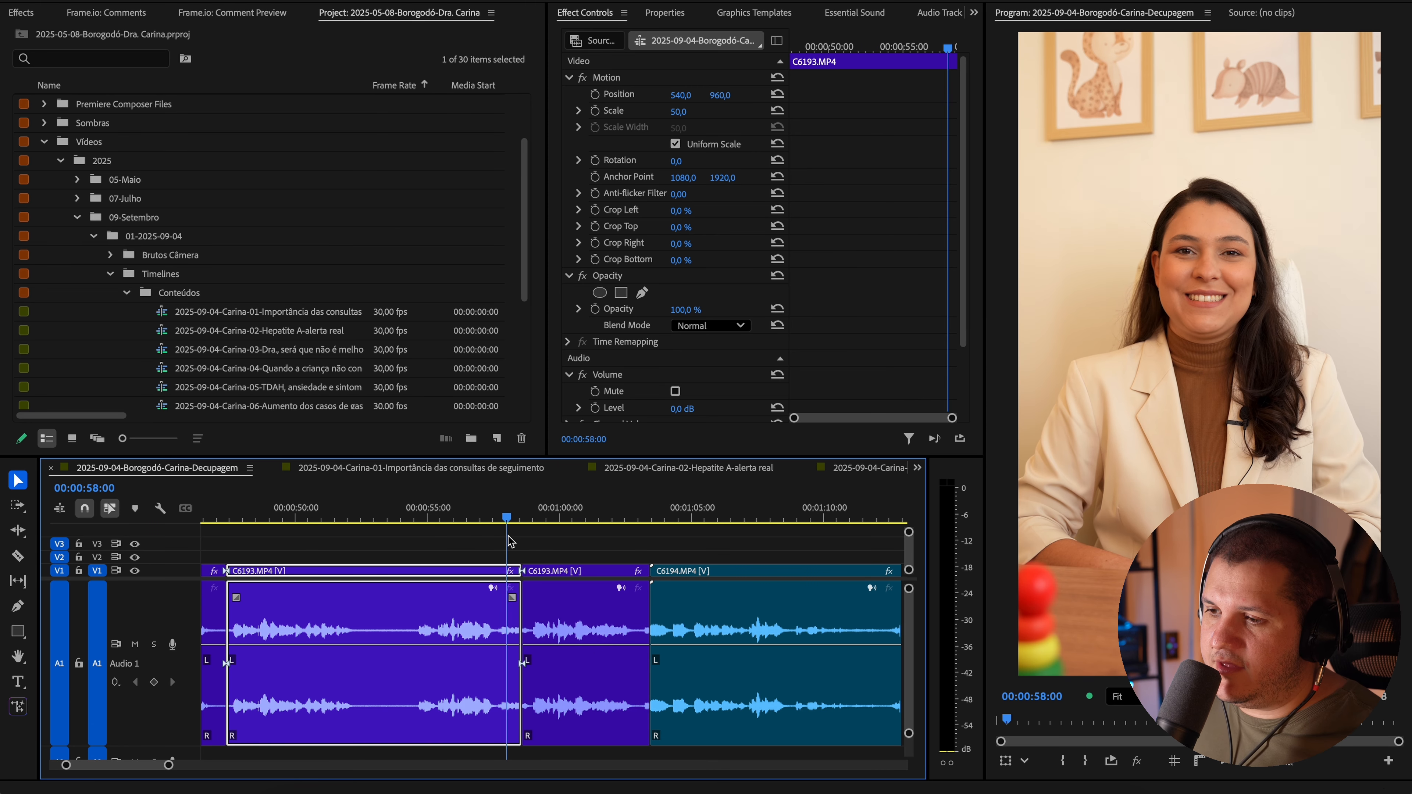
left_click(358, 528)
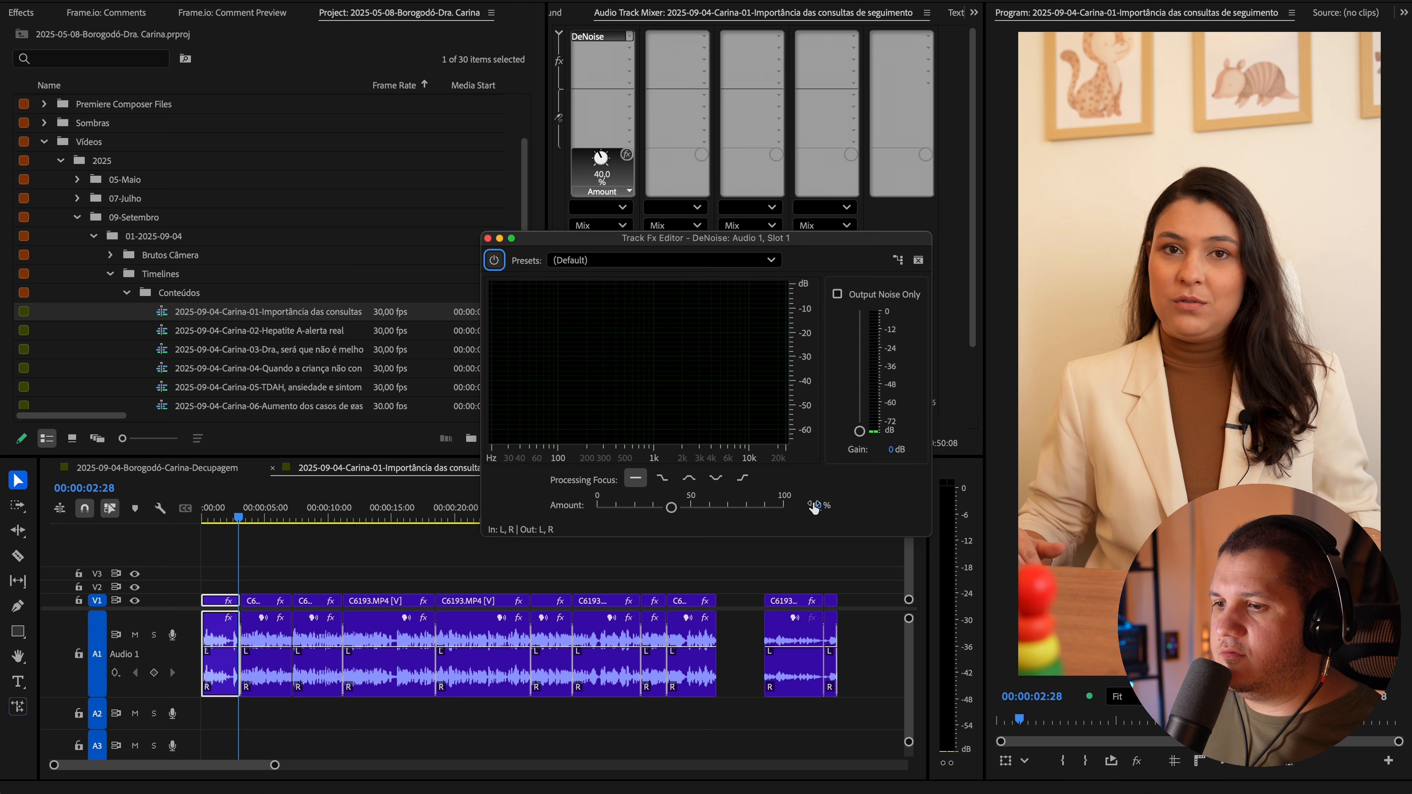
Set the Audio 1 track's DeNoise amount to 10% and play the sequence briefly from its start.
left_click(813, 505)
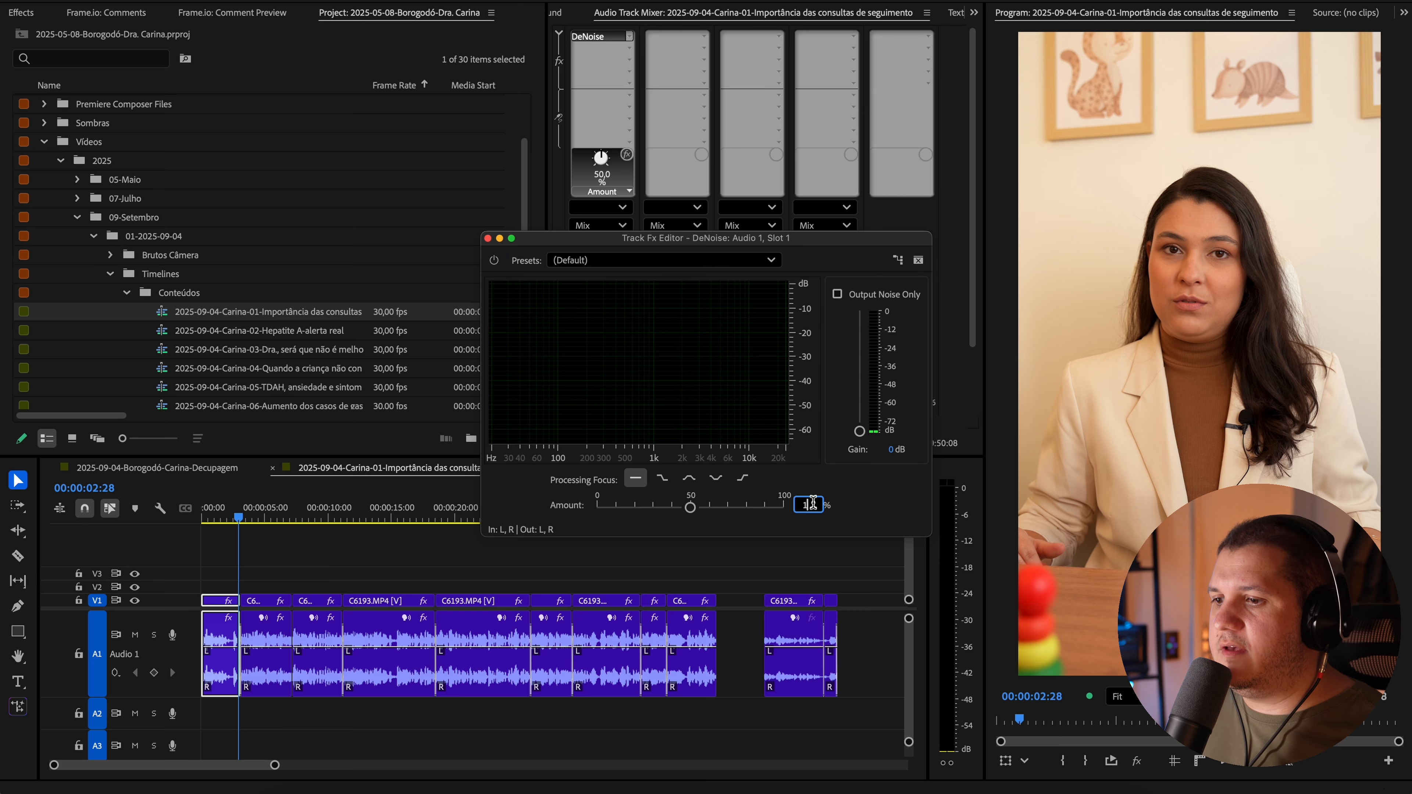
type("10")
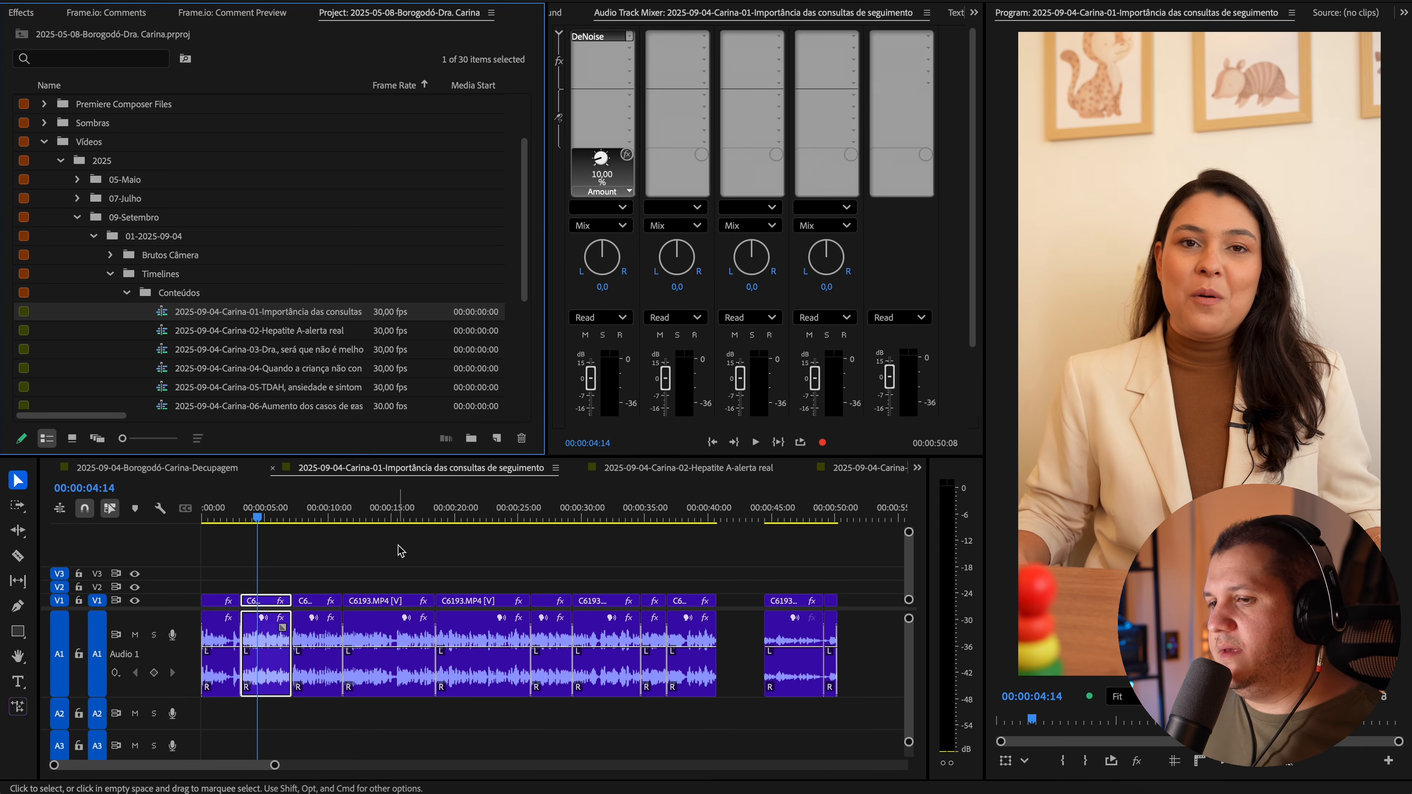
left_click(387, 543)
key("Home")
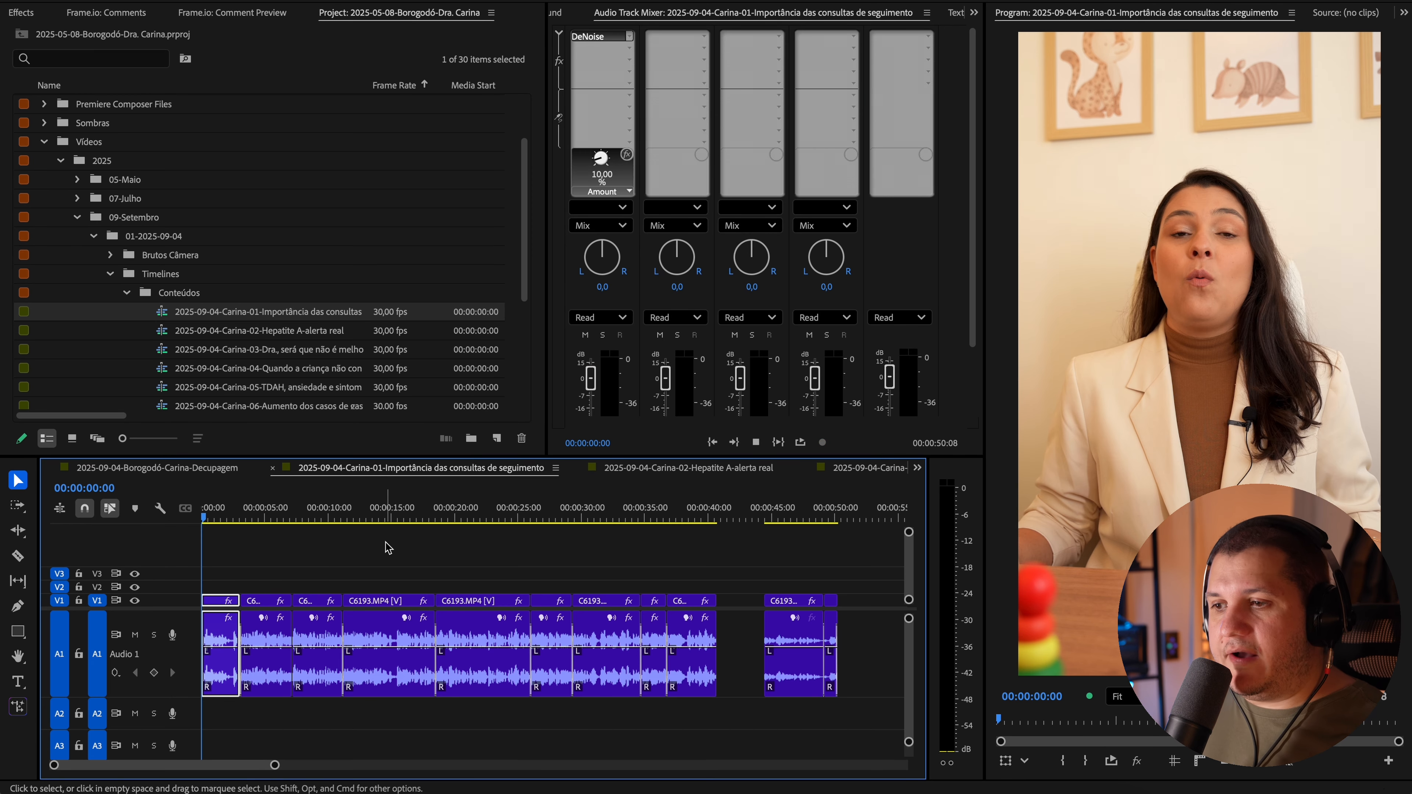
key("space")
key("space")
Try repositioning and enlarging the first C6193.MP4 clip in the frame, and undo the changes.
key("shift+5")
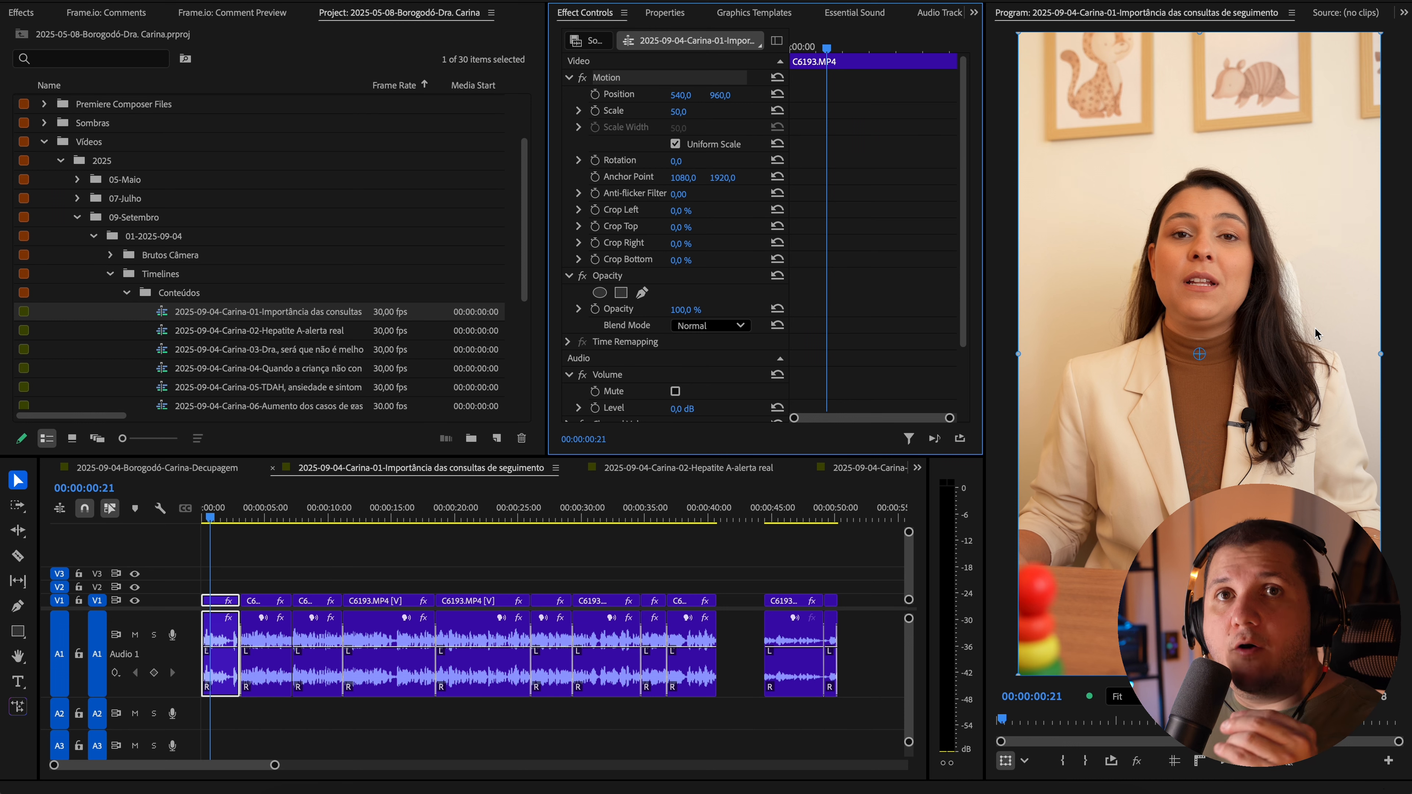
left_click_drag(1201, 359, 1210, 244)
left_click_drag(676, 111, 761, 111)
key("super+z")
left_click(401, 553)
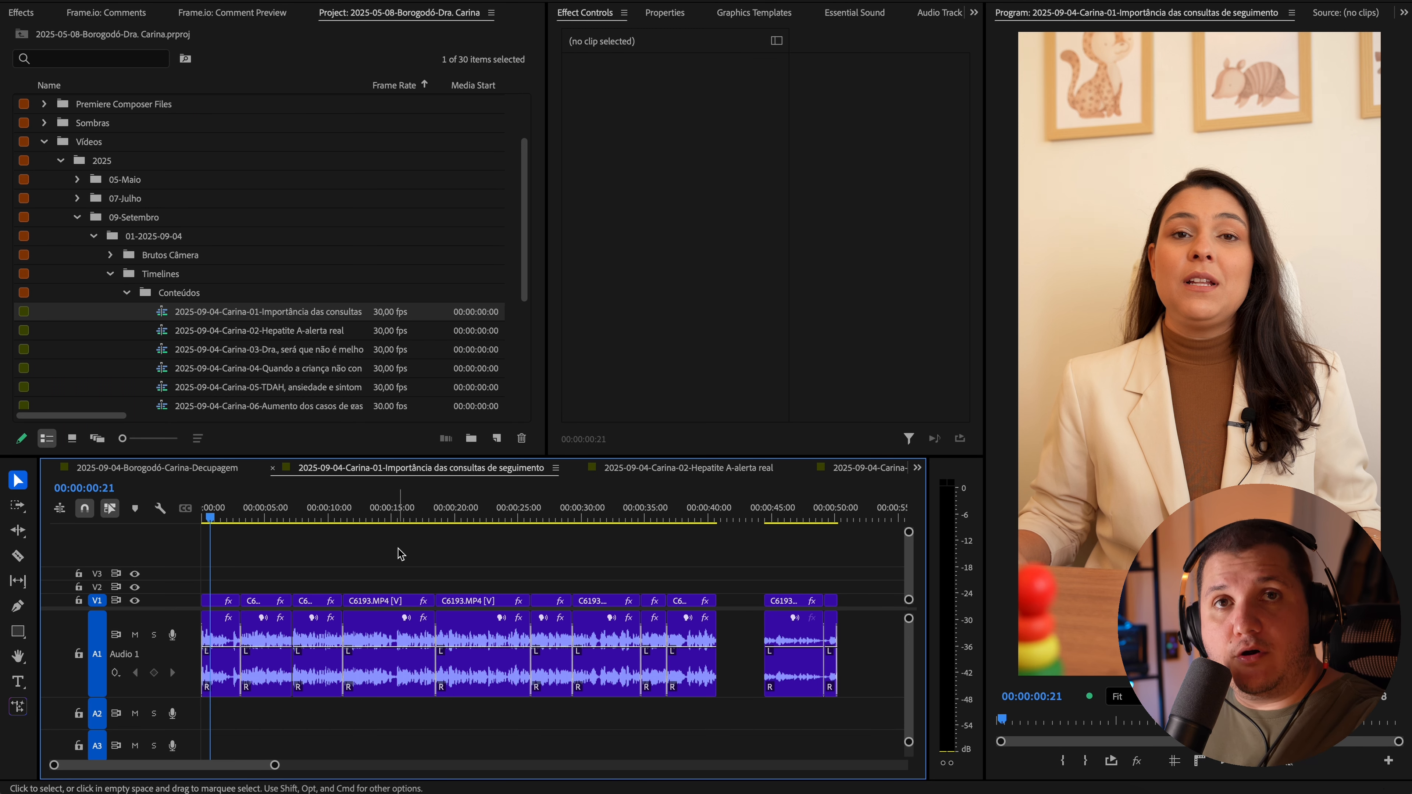
Open the Reels-1-Amamentar dói? sequence from the 07-Julho Timelines bin as the source of reusable overlays.
left_click(739, 12)
left_click(77, 198)
left_click(94, 255)
double_click(129, 273)
left_click(754, 640)
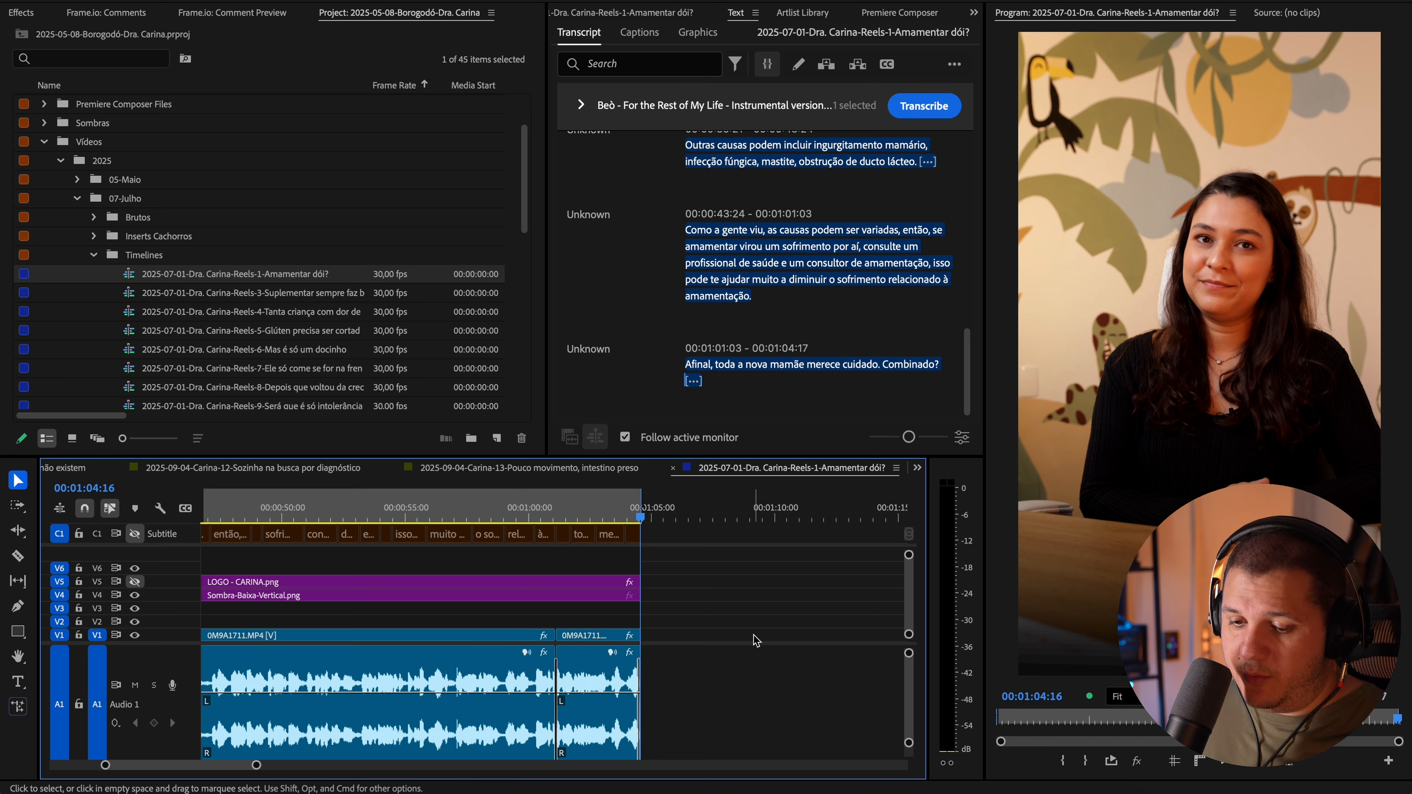
Toggle the logo and Sombra-Baixa-Vertical clips off and on to compare the image, and make track V5 visible.
key("Home")
key("equal")
left_click_drag(271, 564, 267, 598)
key("shift+super+e")
key("shift+super+e")
key("shift+super+e")
key("shift+super+e")
key("shift+super+e")
key("shift+super+e")
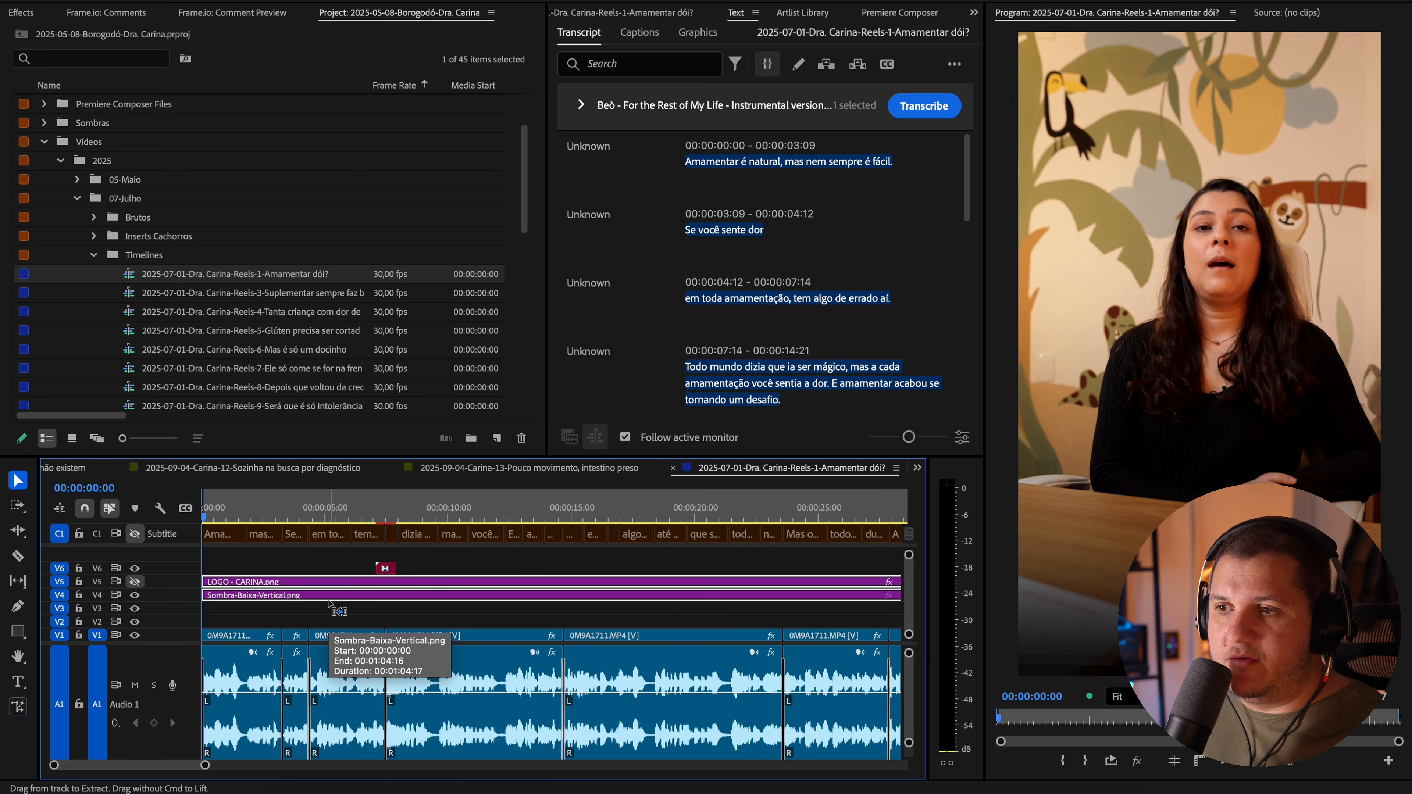
left_click(294, 567)
left_click(135, 581)
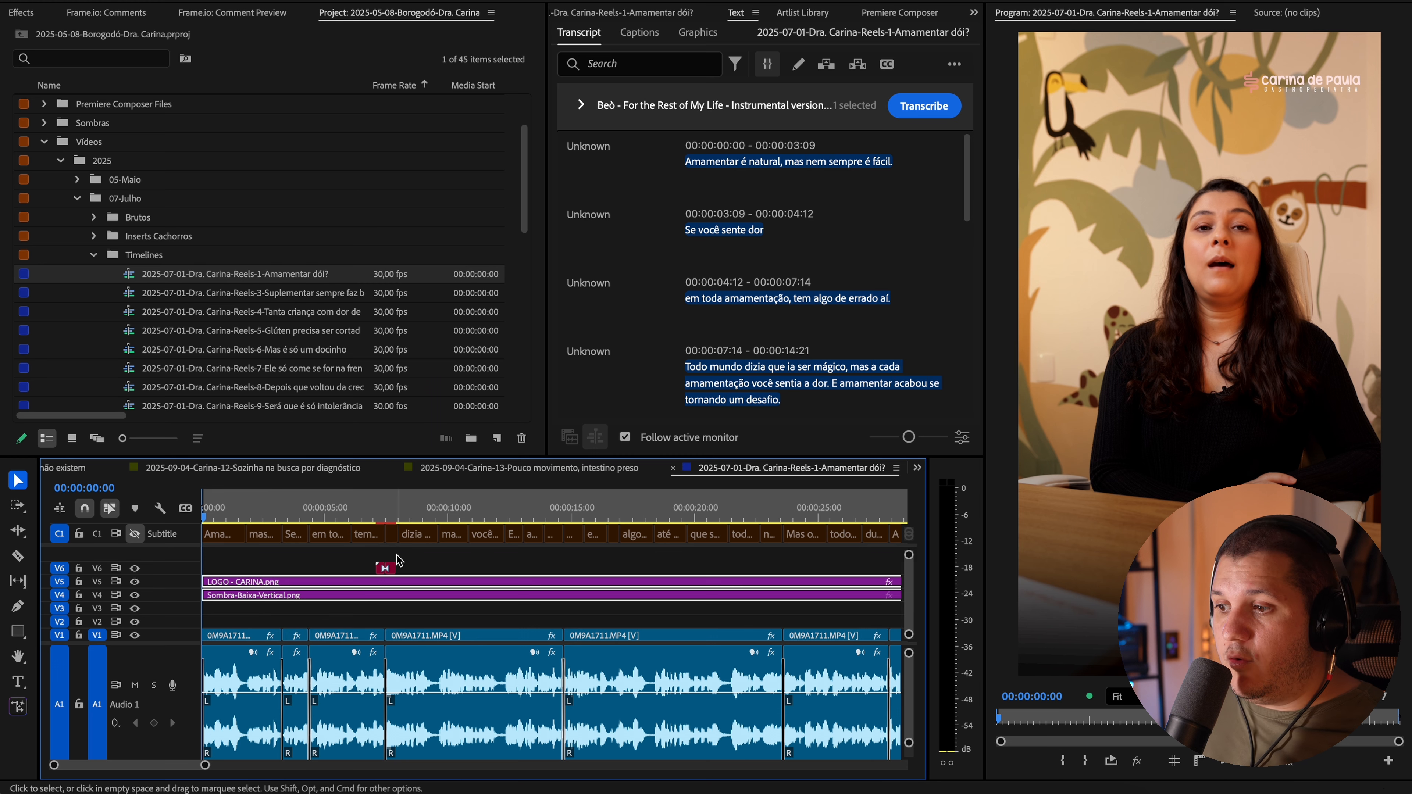
Play the July sequence through the V6 transition near 00:00:07 to review its effect.
left_click(378, 514)
mouse_move(381, 513)
left_mouse_down()
mouse_move(400, 513)
mouse_move(376, 514)
left_mouse_up()
key("space")
key("space")
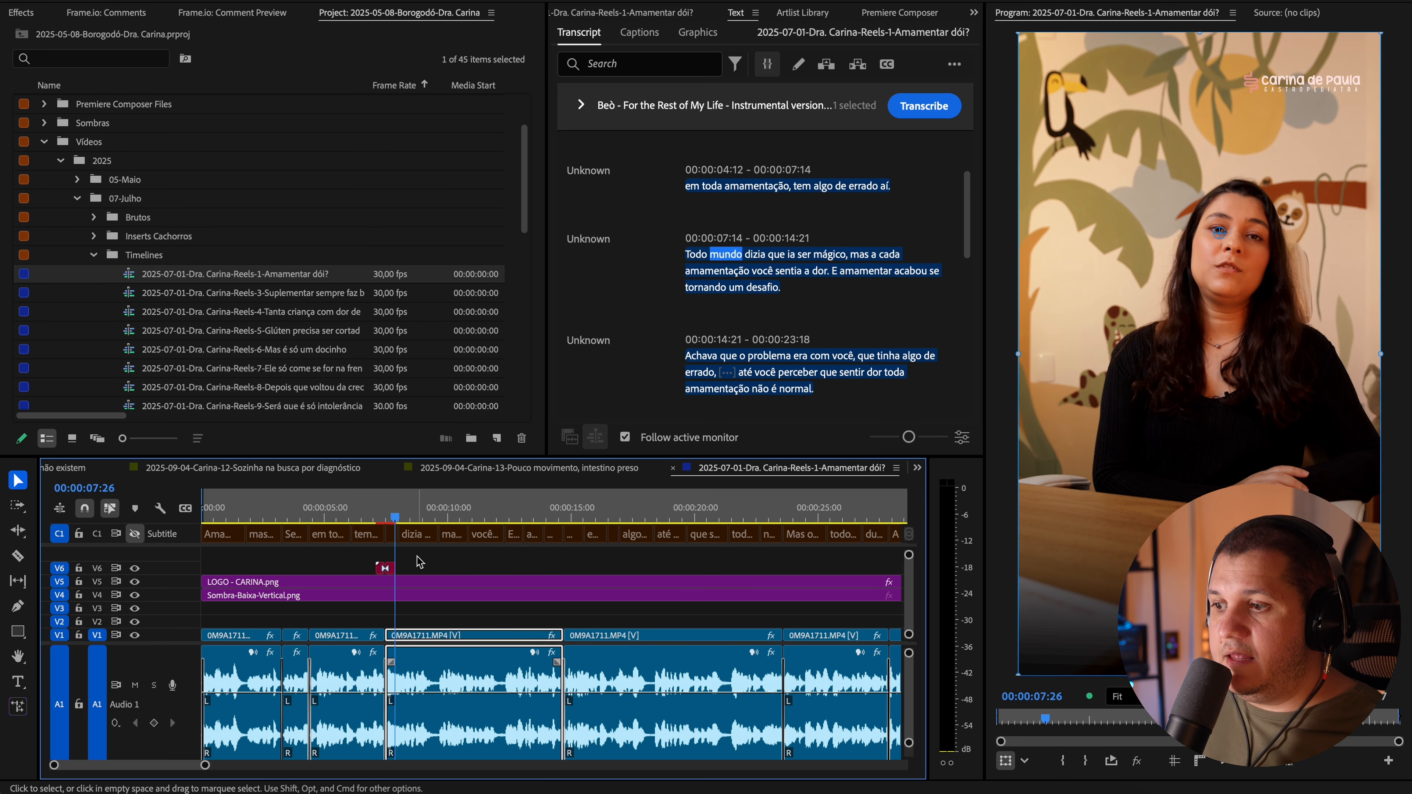
Copy the V6 transition, logo and Sombra-Baixa-Vertical clips into the start of the September Importância das consultas de seguimento sequence.
left_click_drag(417, 557, 334, 590)
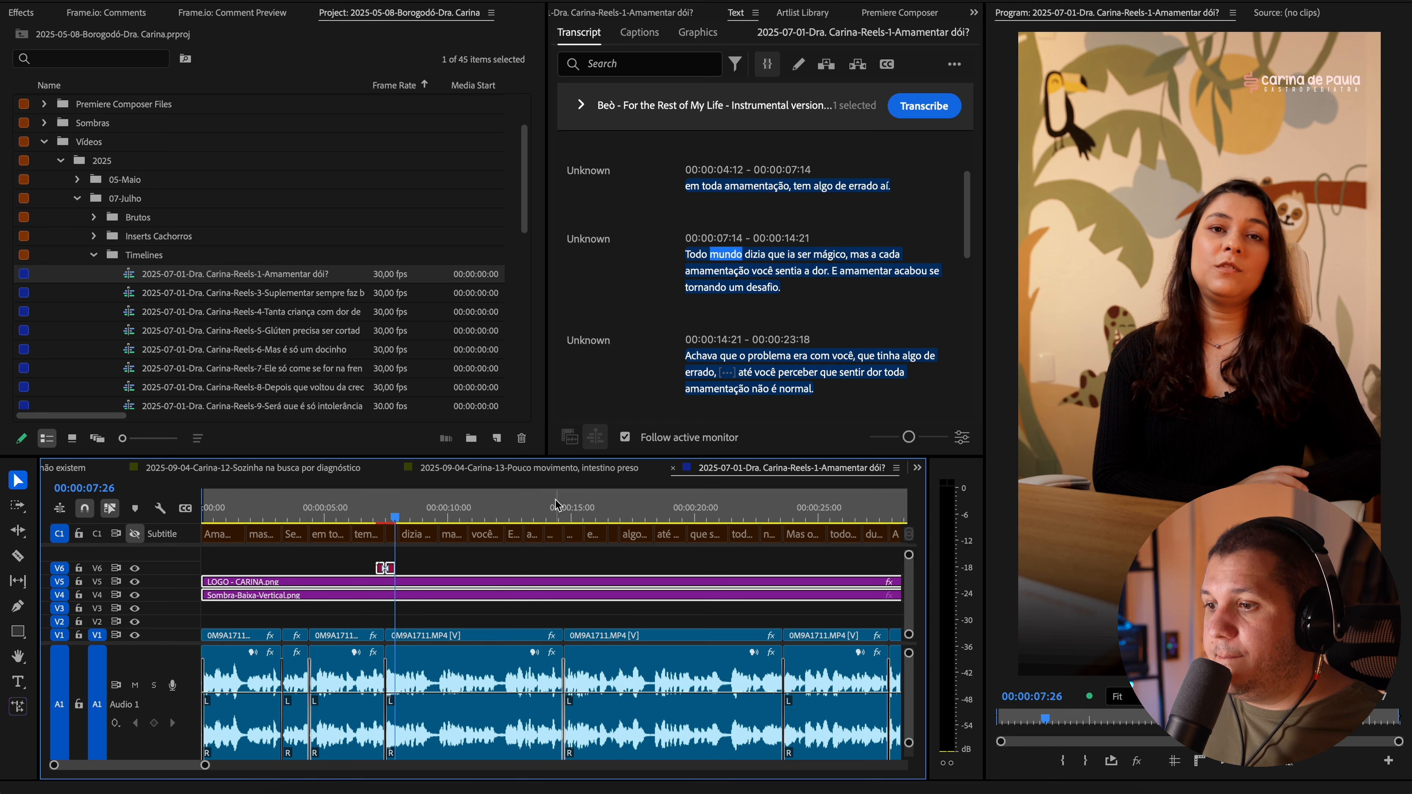
left_click(231, 306)
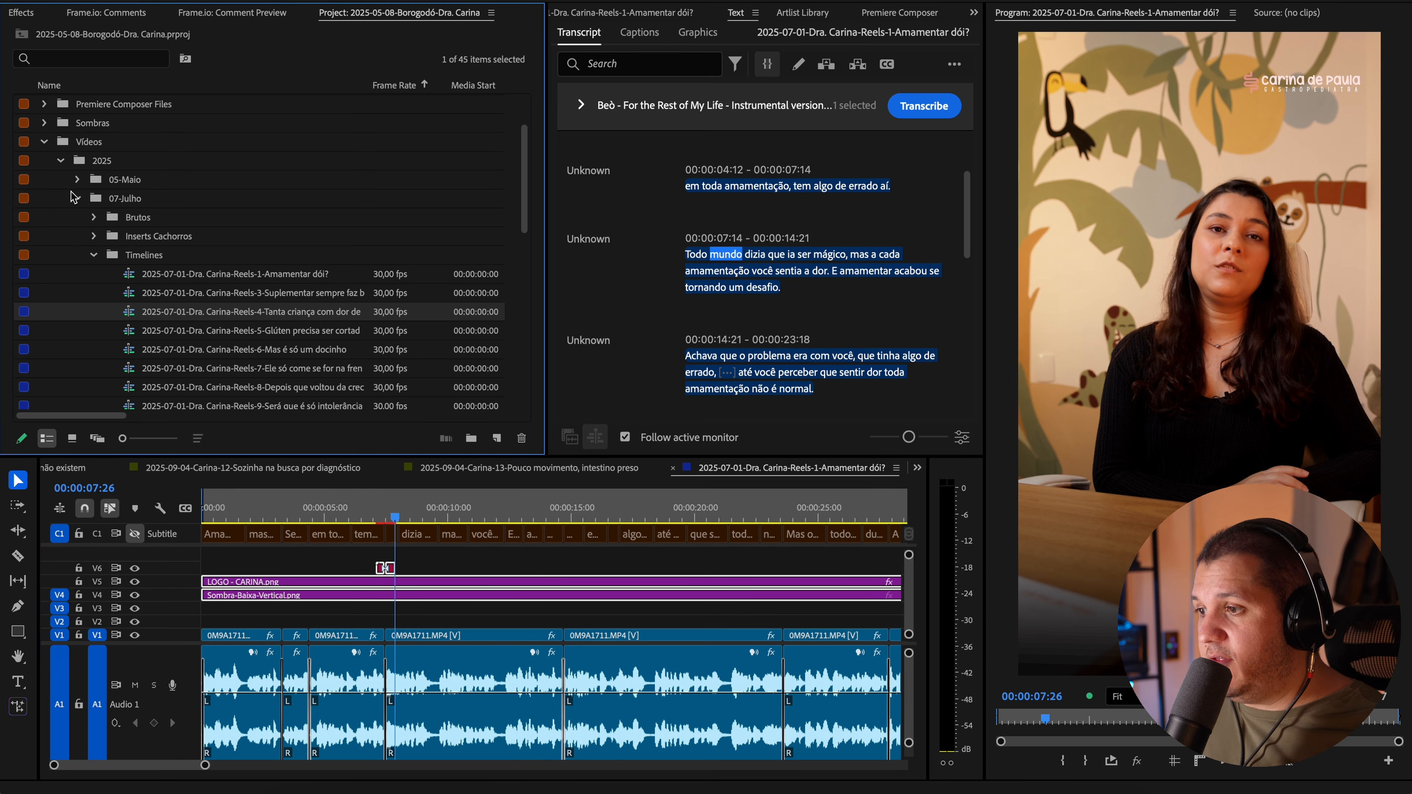
left_click(61, 161)
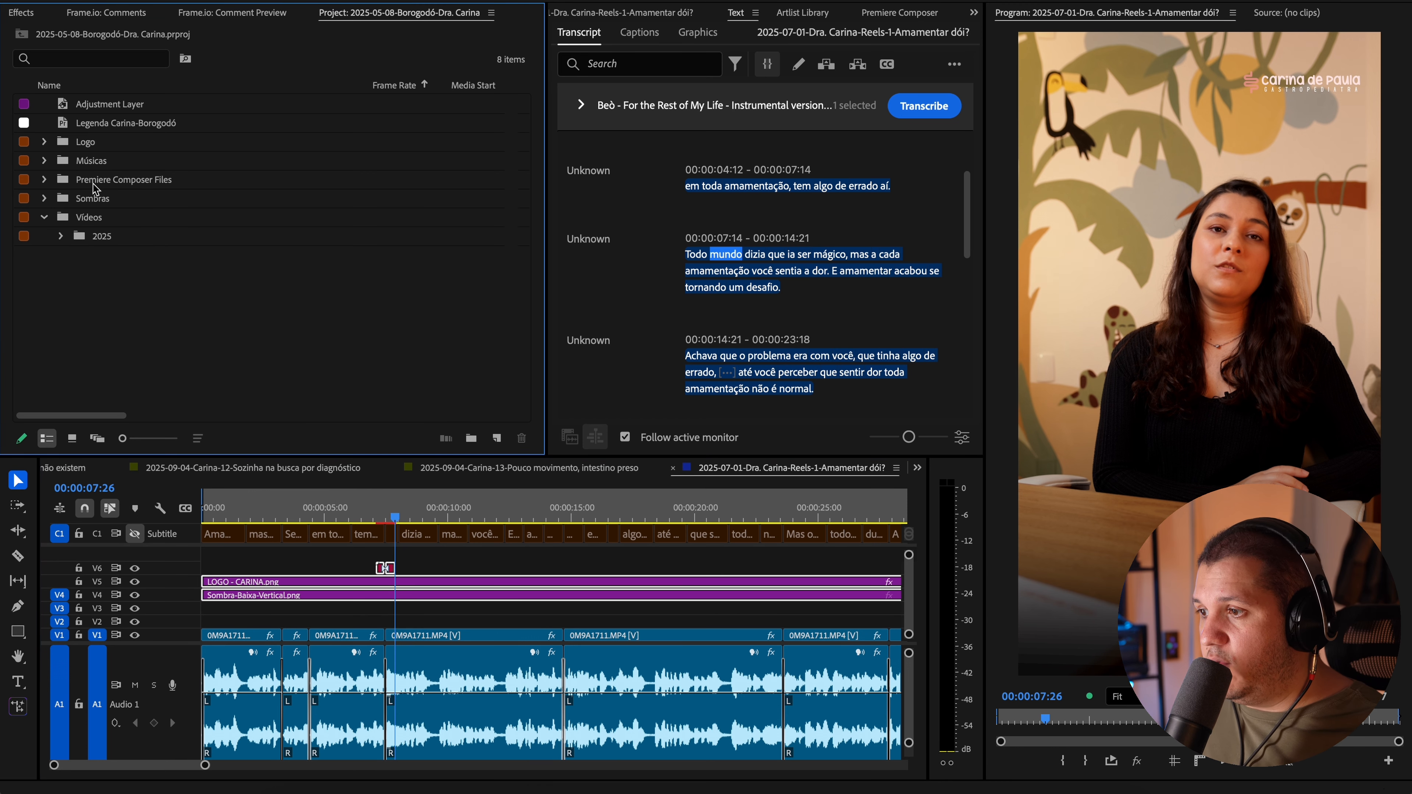
left_click(60, 238)
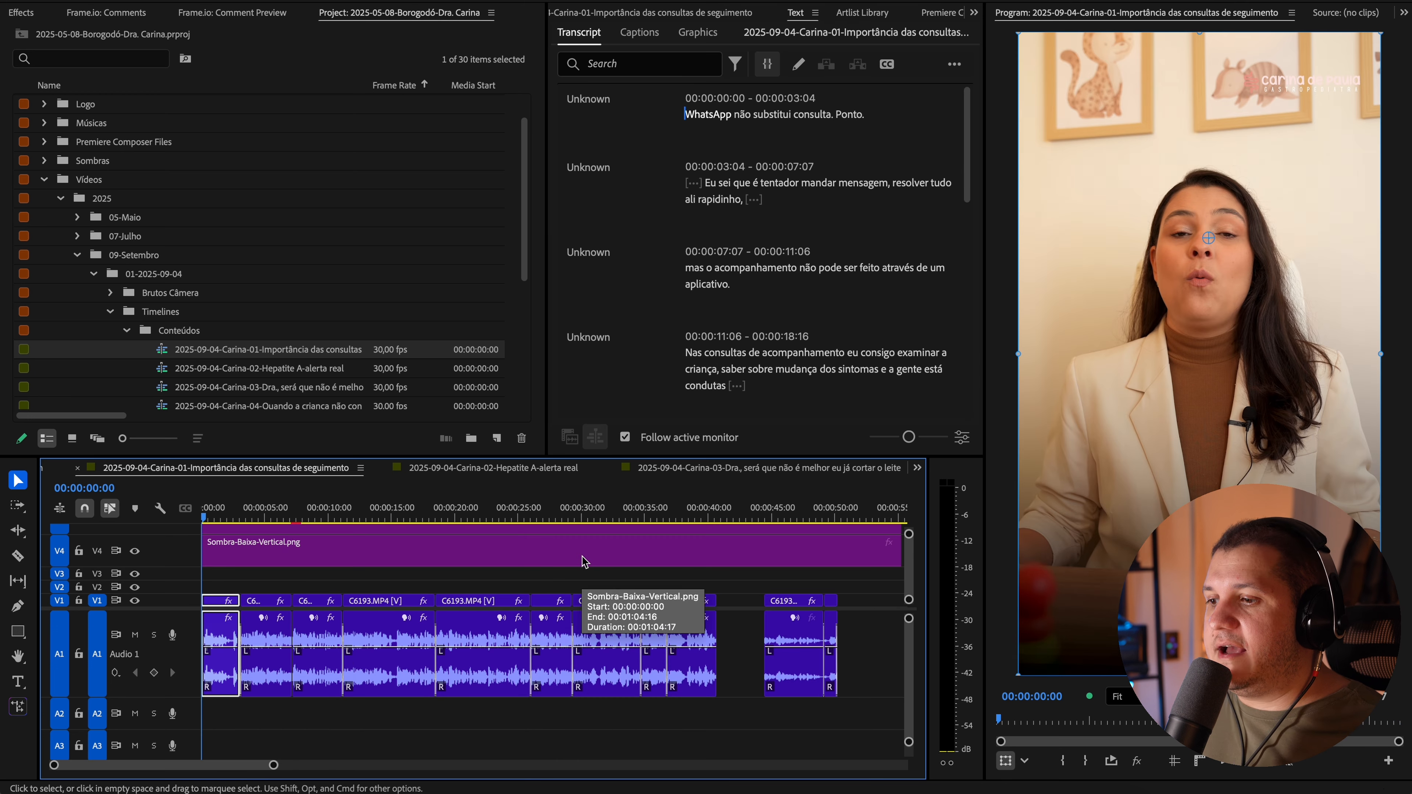
Split the logo and Sombra-Baixa-Vertical clips at the last edit before the V1 gap and delete the excess after it.
key("super+minus")
left_click(750, 512)
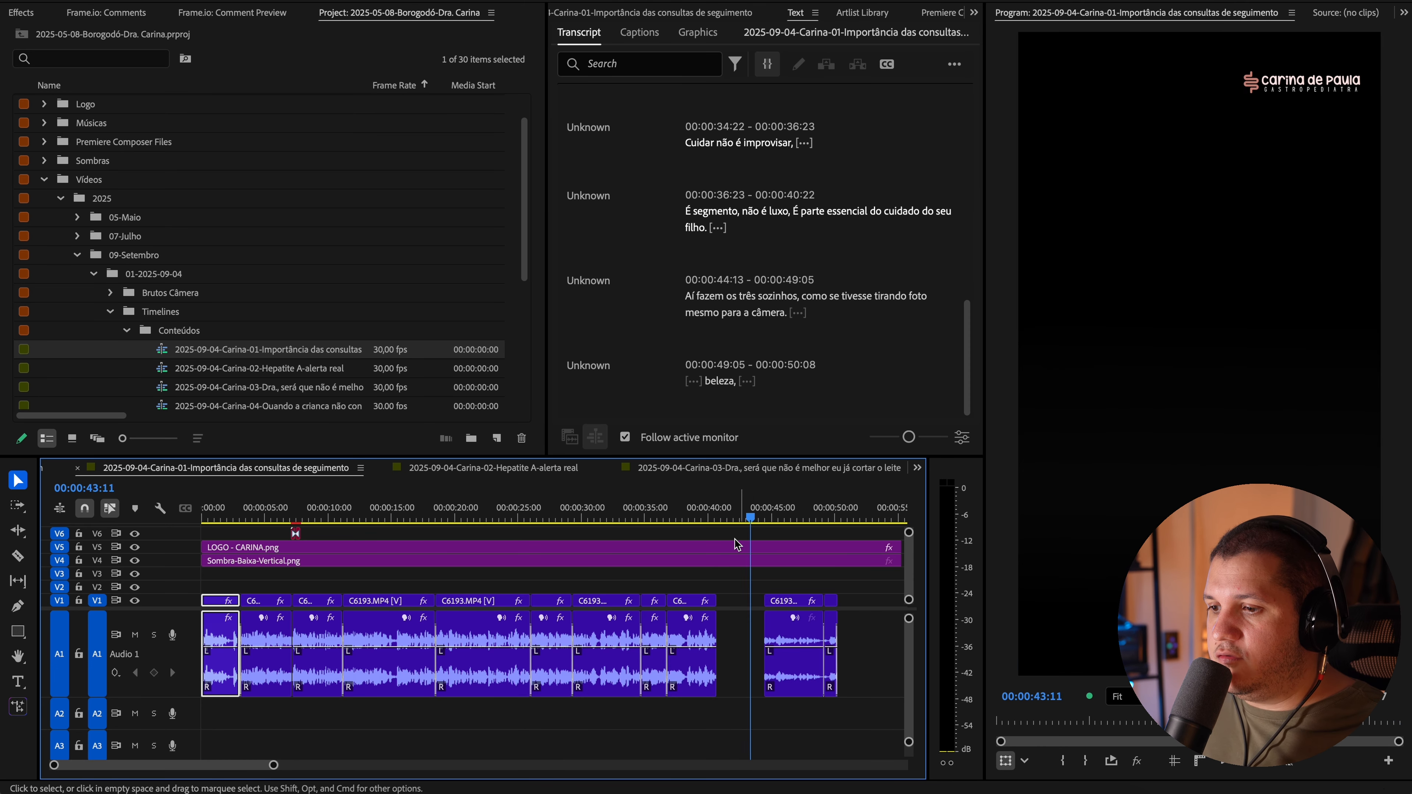
key("Up")
key("super+shift+k")
left_click_drag(741, 580, 750, 541)
key("BackSpace")
key("Home")
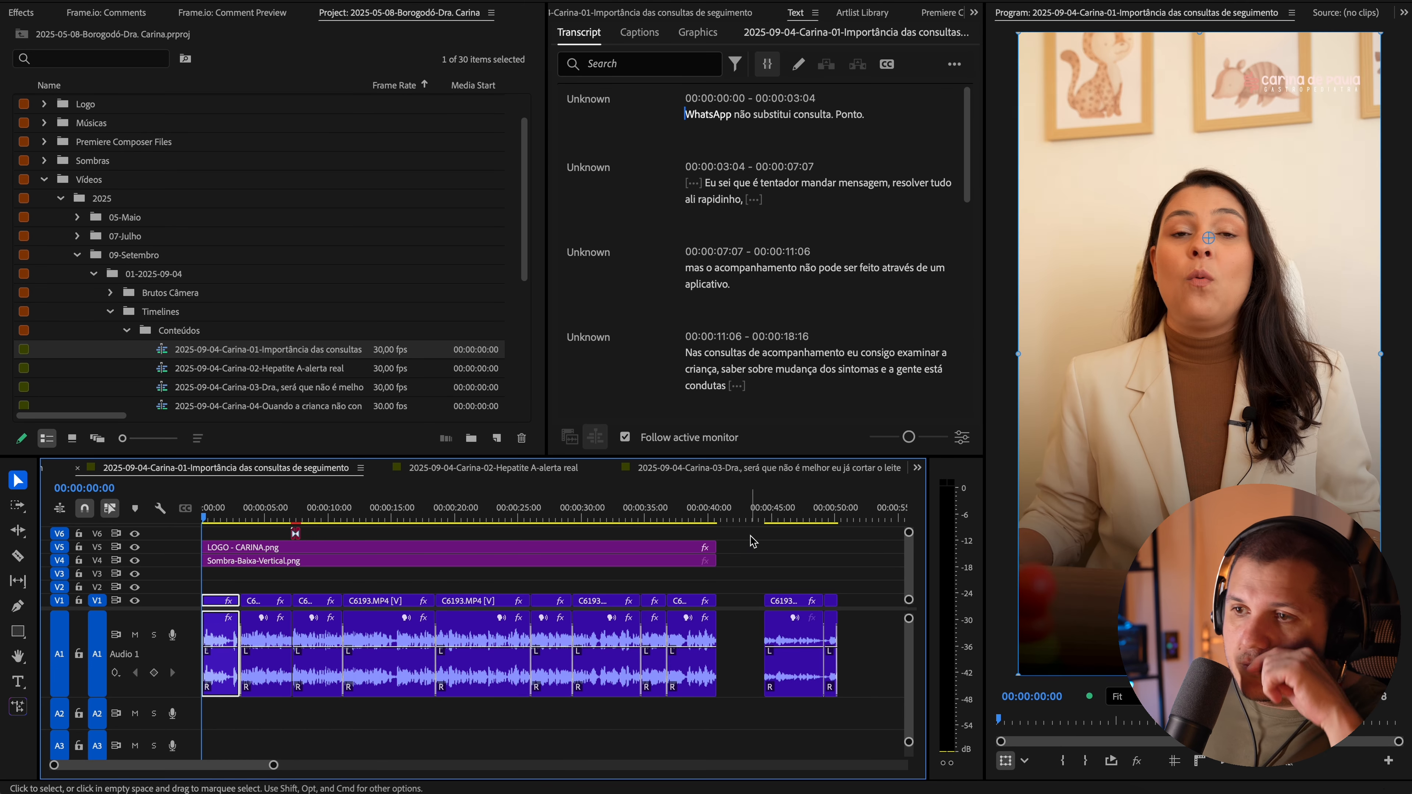
Preview the logo image from the Logo bin, play the start of the sequence, and open an item from the Músicas bin.
left_click(750, 540)
scroll(259, 255, "up", 2)
left_click(44, 142)
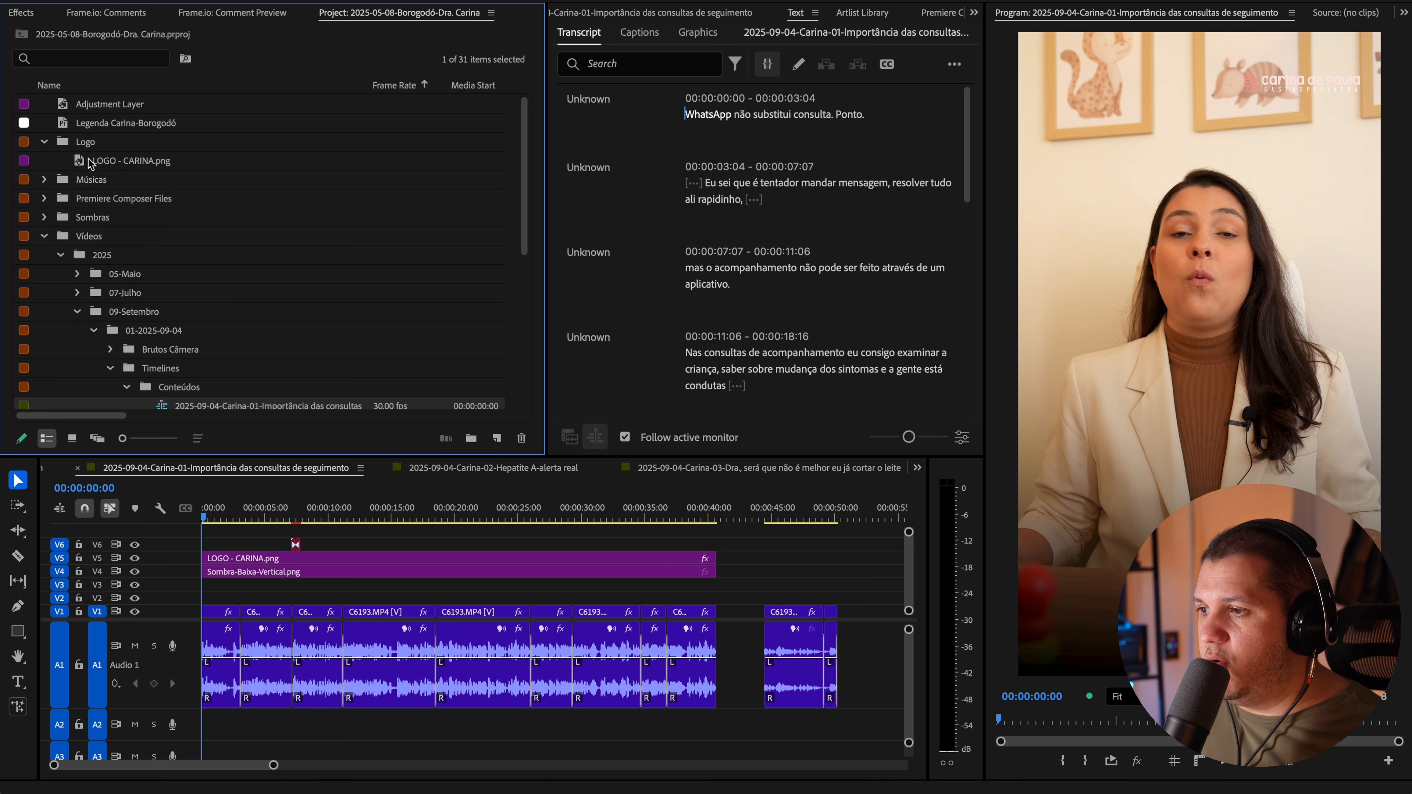
double_click(103, 161)
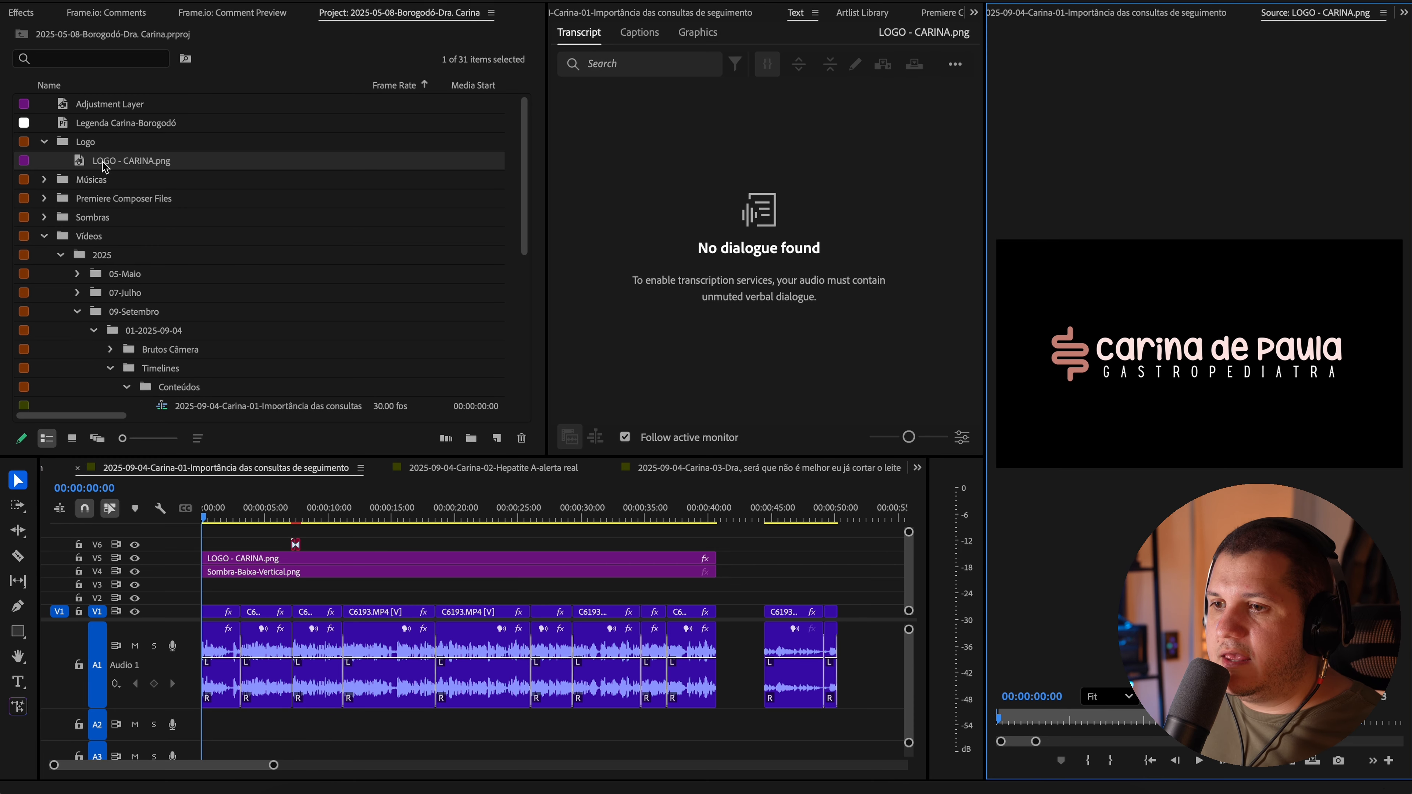
left_click(365, 542)
key("space")
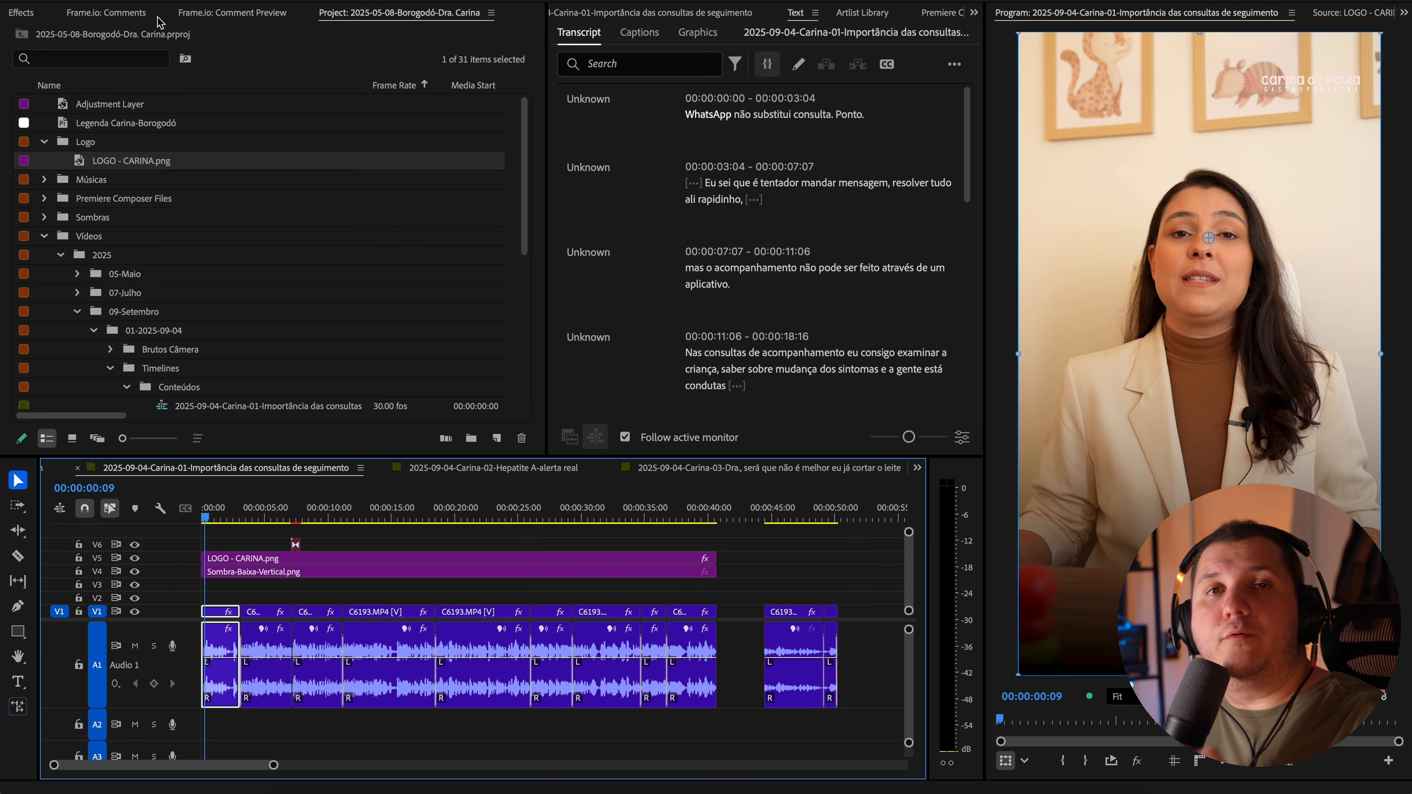
left_click(43, 179)
double_click(156, 218)
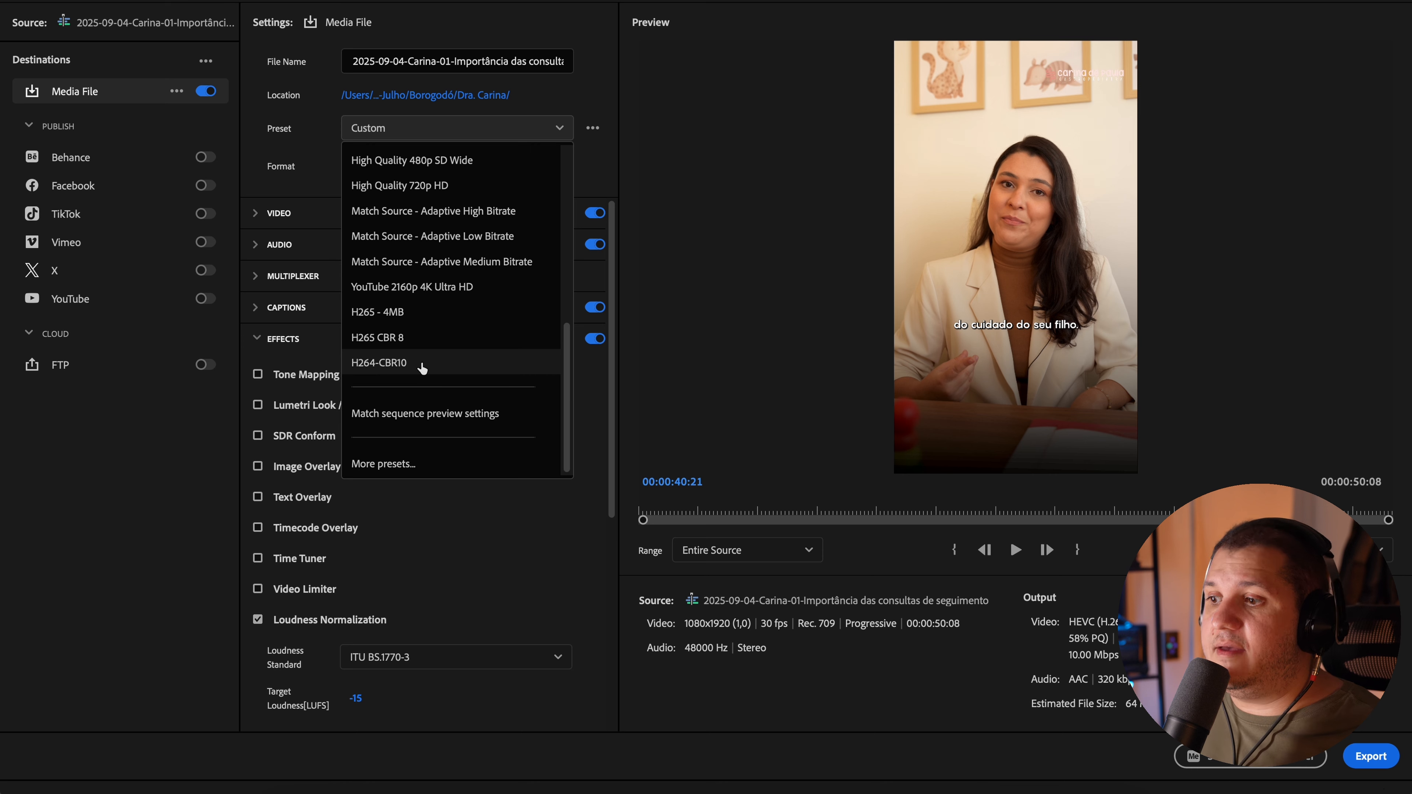
Choose the H264-CBR10 export preset and set the save location to Agência Borogodó inside 09-Setembro under the 2025 renders.
left_click(422, 366)
left_click(450, 95)
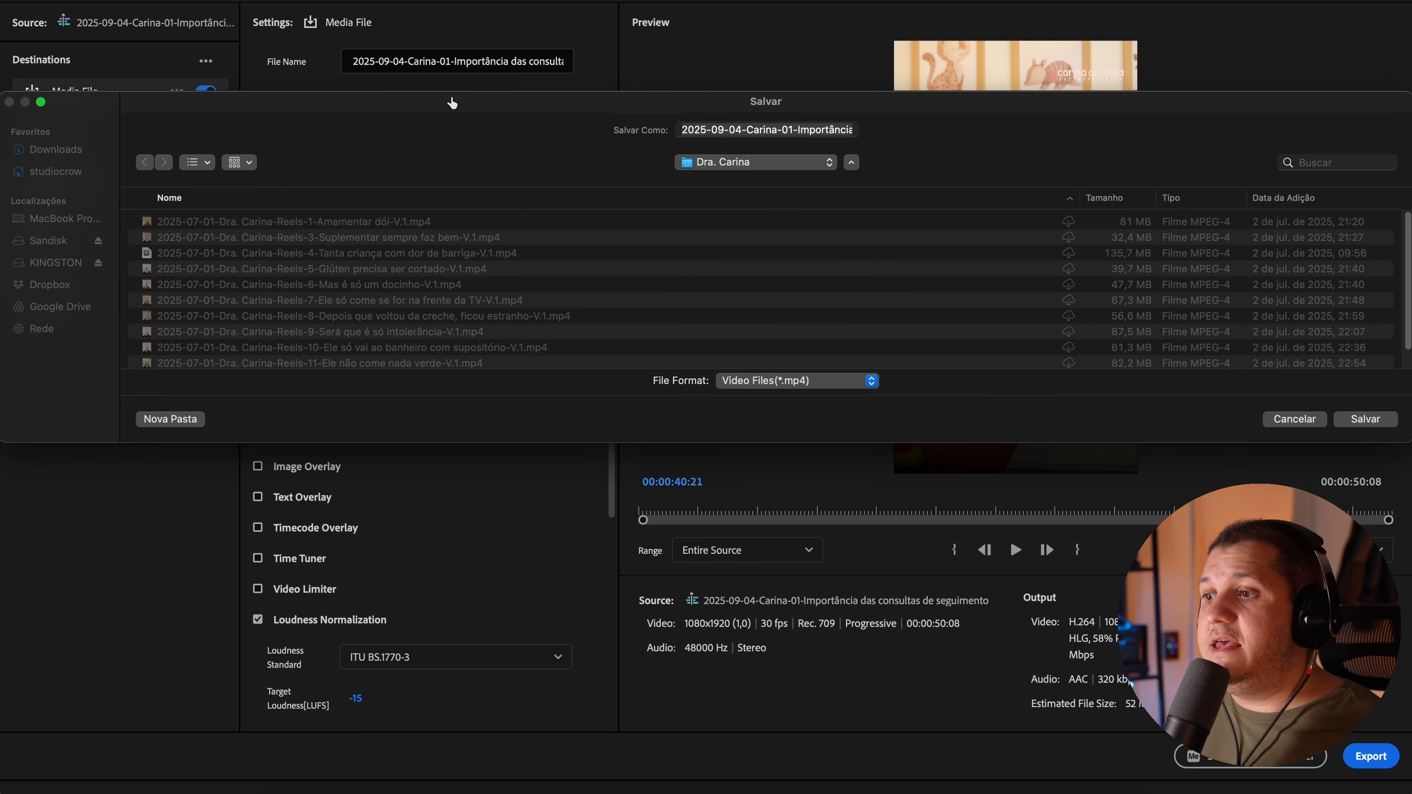
key("super+3")
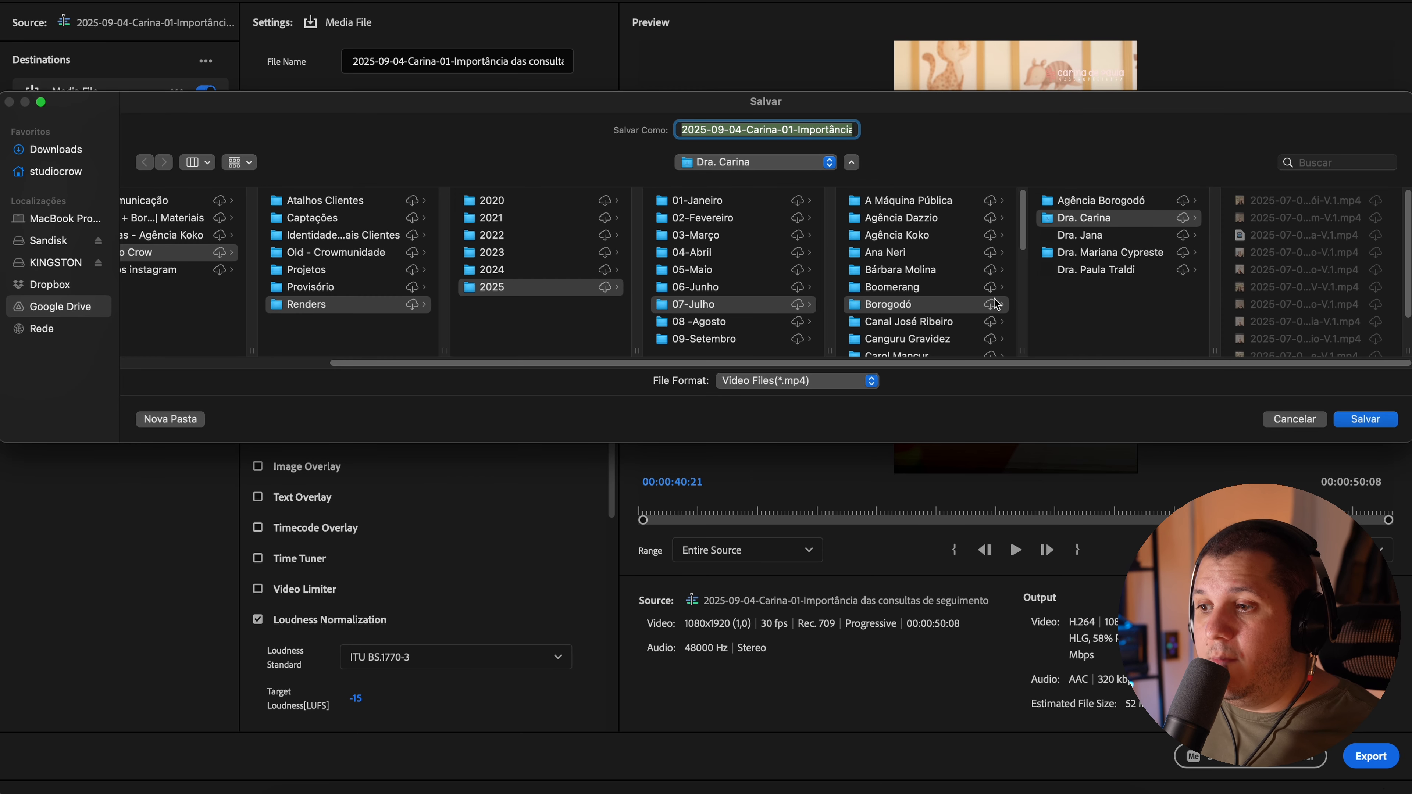
left_click(728, 340)
left_click(908, 234)
left_click(1122, 258)
Create a folder for the client, titled Dra. plus her first name, in Agência Borogodó, with a Vídeos subfolder inside.
key("shift+super+n")
type("Dra. Carina")
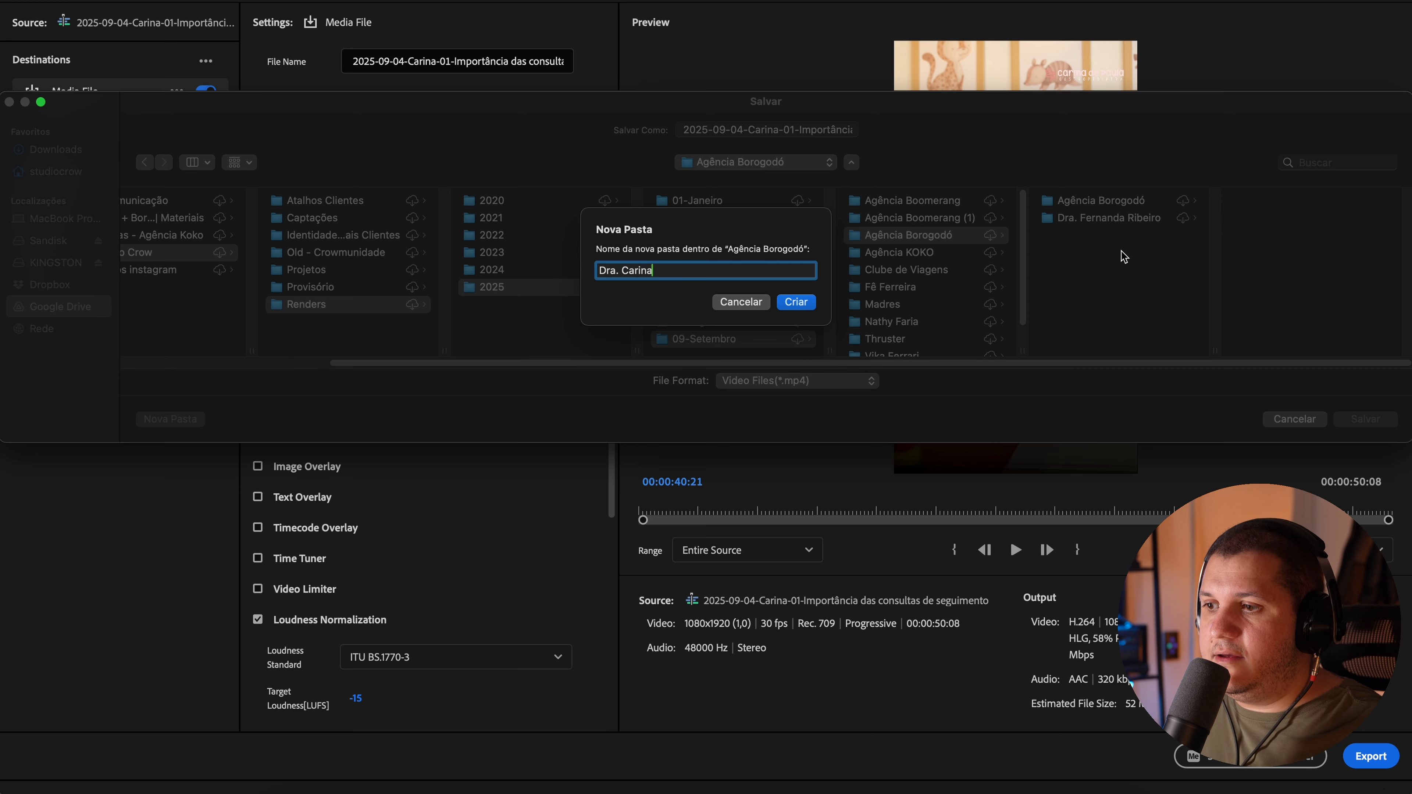
key("Return")
key("super+shift+n")
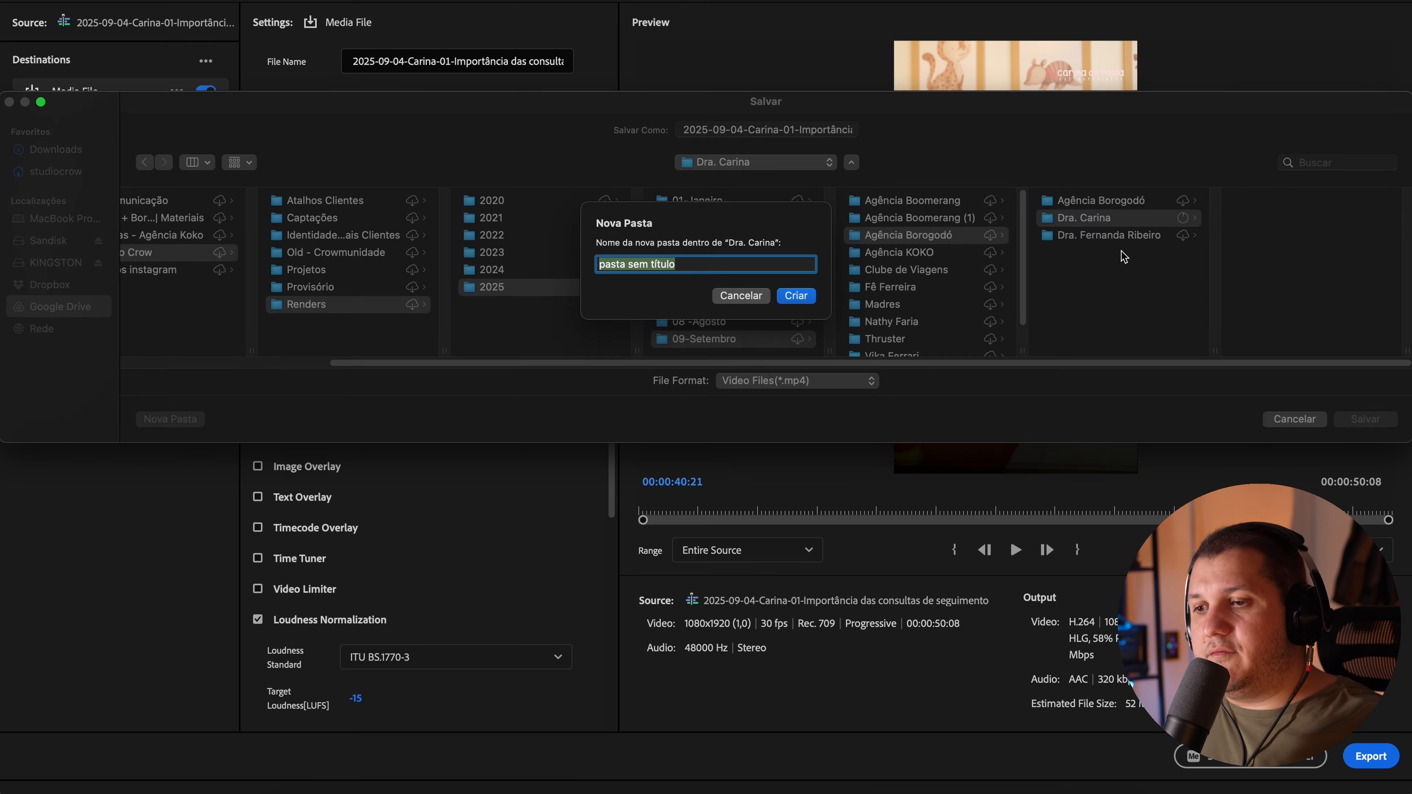
type("Videos")
key("Return")
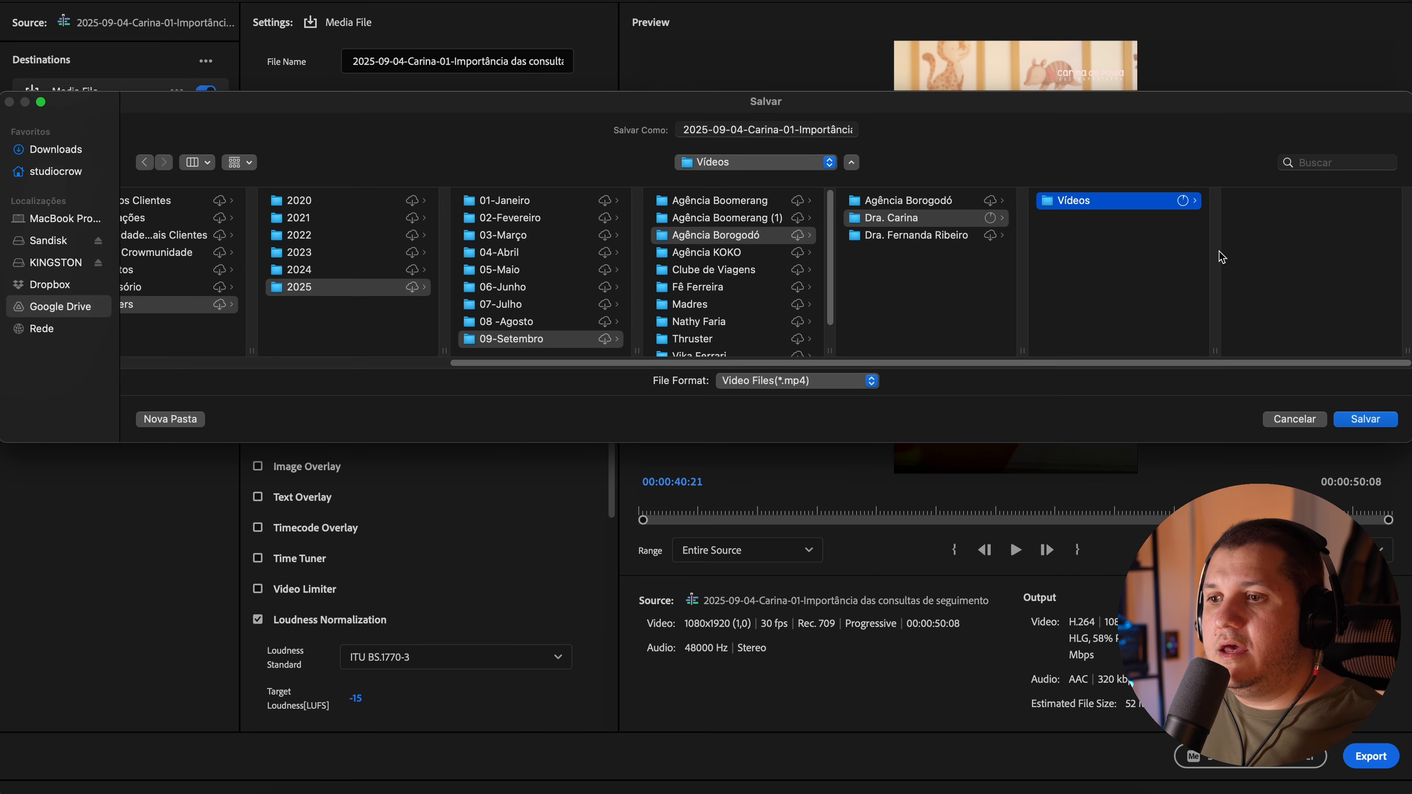
Create a Prints folder beside Vídeos in the client's folder and choose Vídeos as the export destination.
key("super+shift+n")
type("Prints")
key("Return")
left_click(1073, 218)
Append -V.1 to the end of the export file name, before the .mp4 extension.
key("Down")
key("Up")
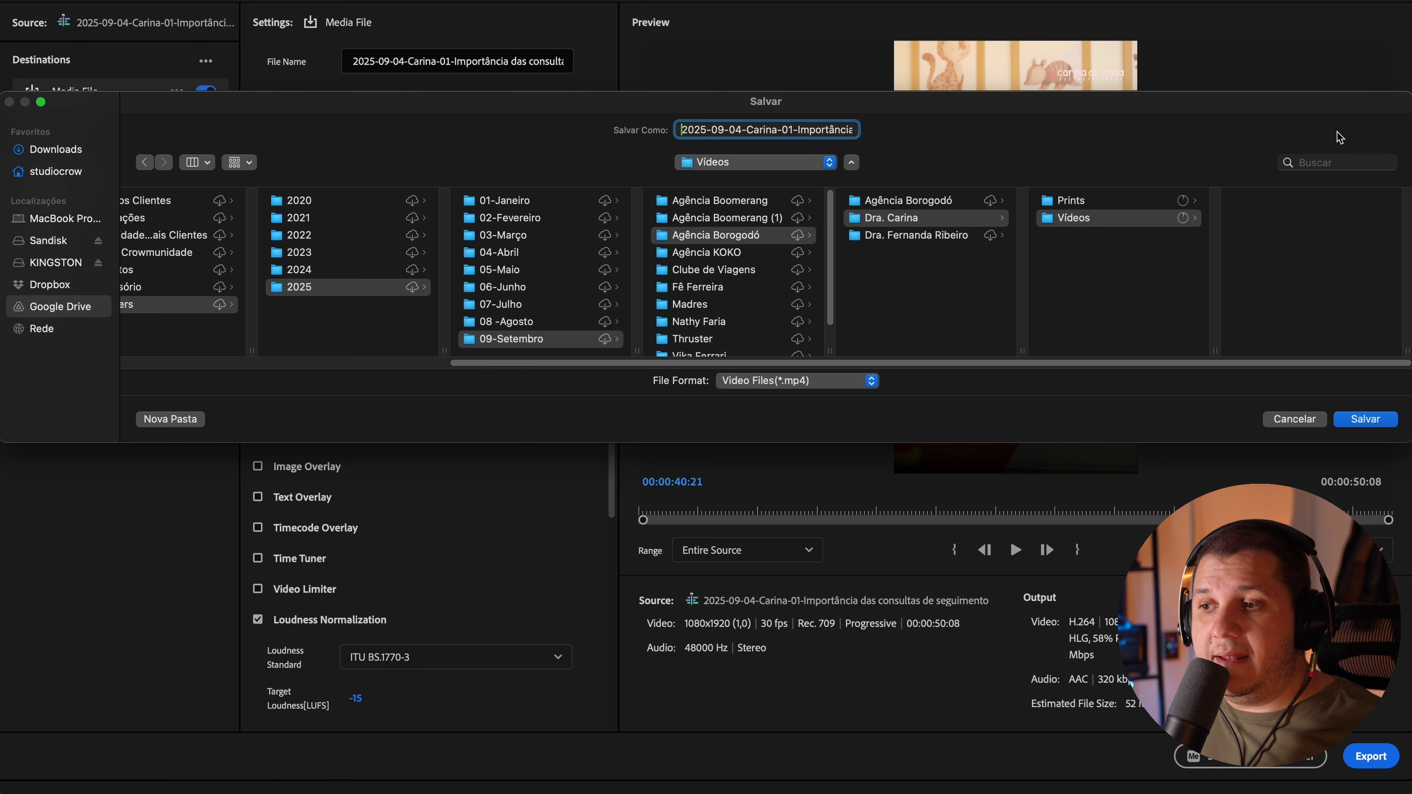
key("Down")
key("Left")
key("Left")
type("-")
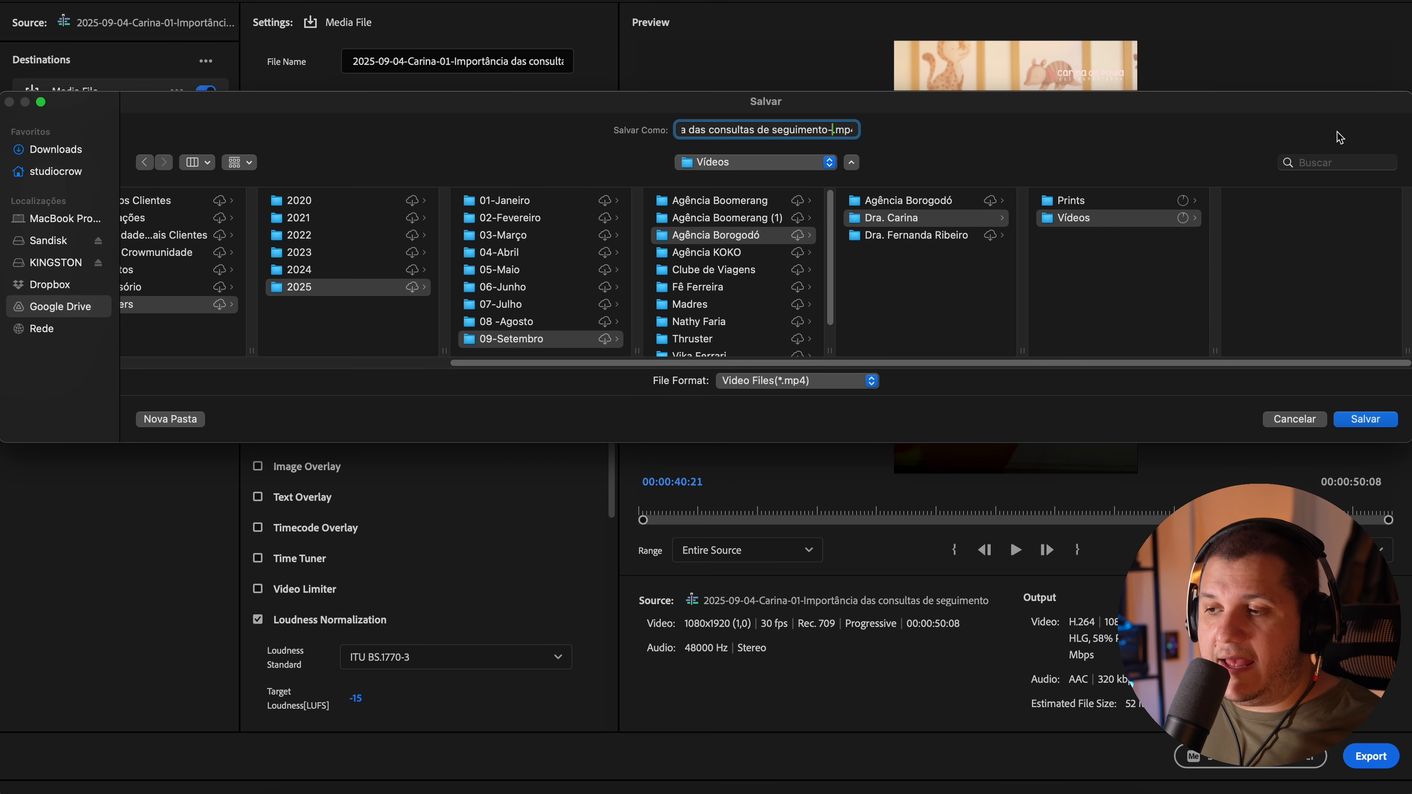
type("V.1")
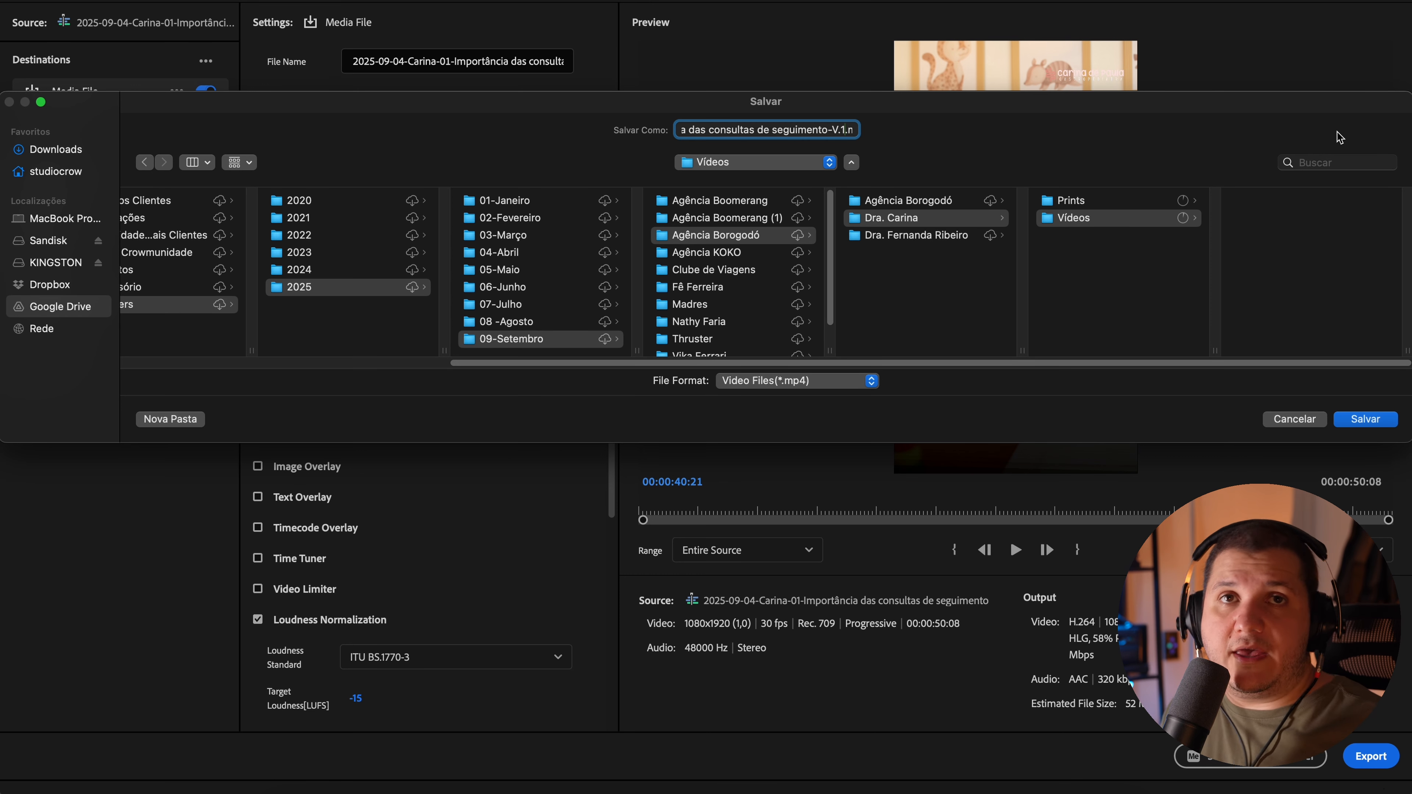